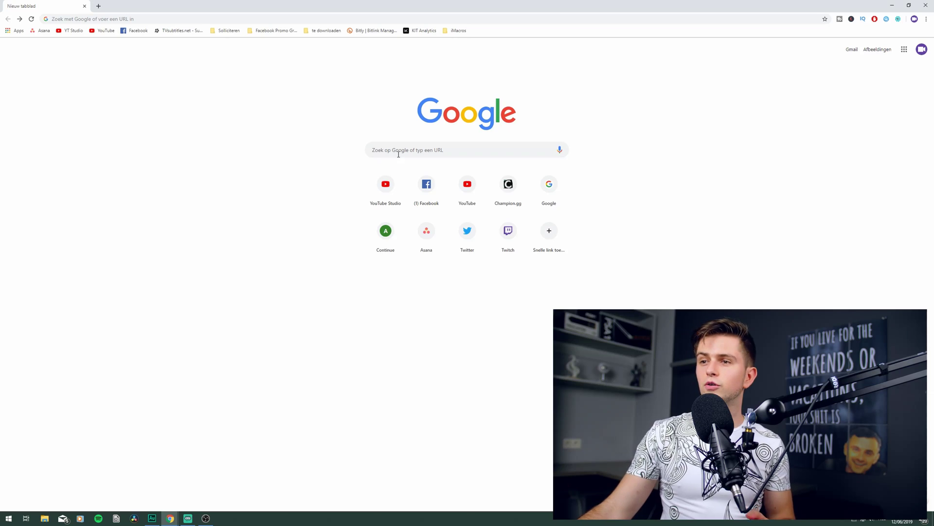
- Search for 'snaz' and download Snaz from the jimmyappelt.be stream tool page
{"action": "type", "text": "snaz"}
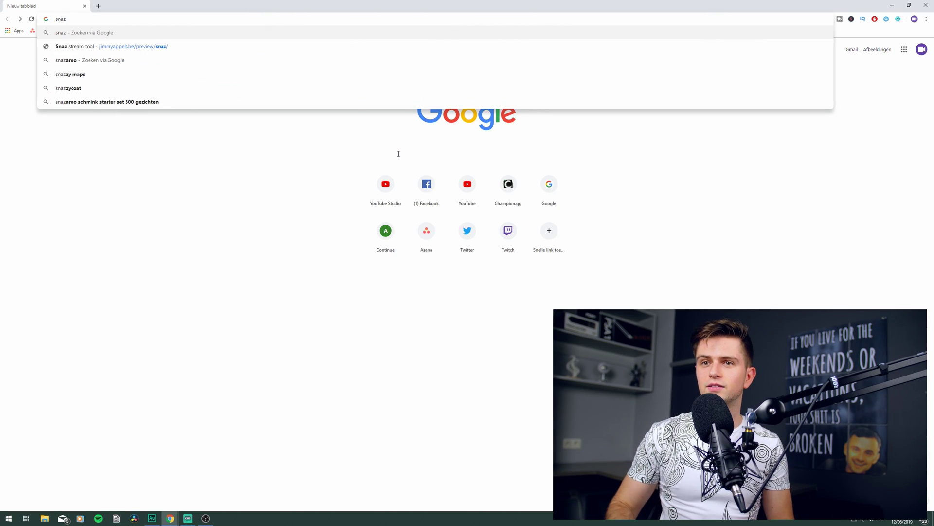
{"action": "key", "text": "Return"}
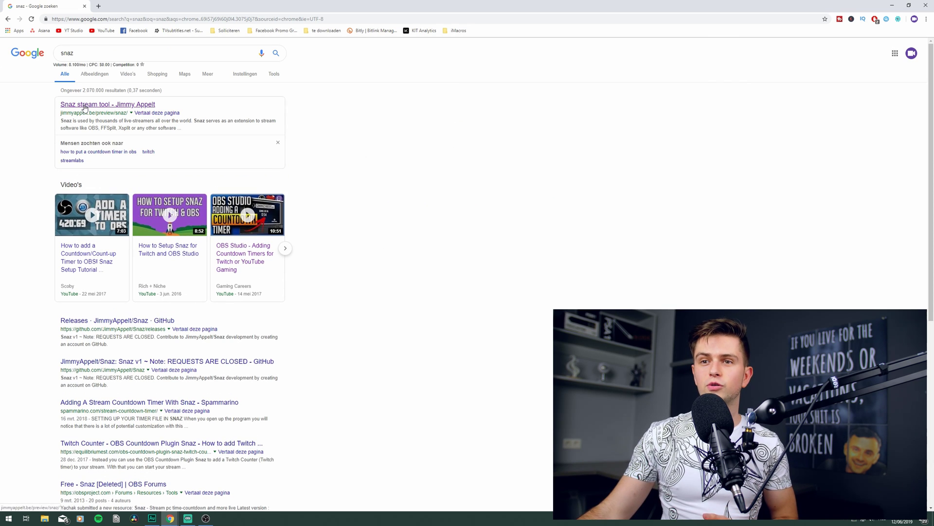
{"action": "left_click", "coordinate": [84, 106]}
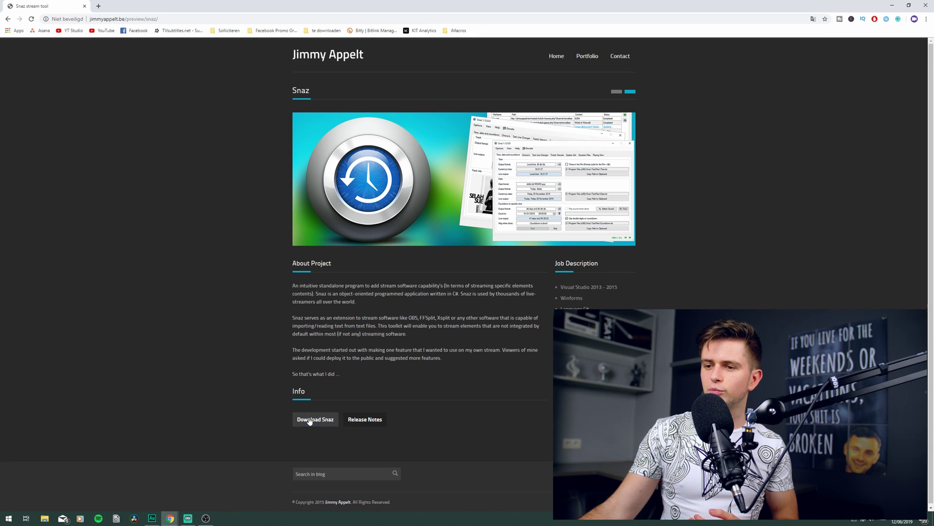
{"action": "left_click", "coordinate": [312, 421]}
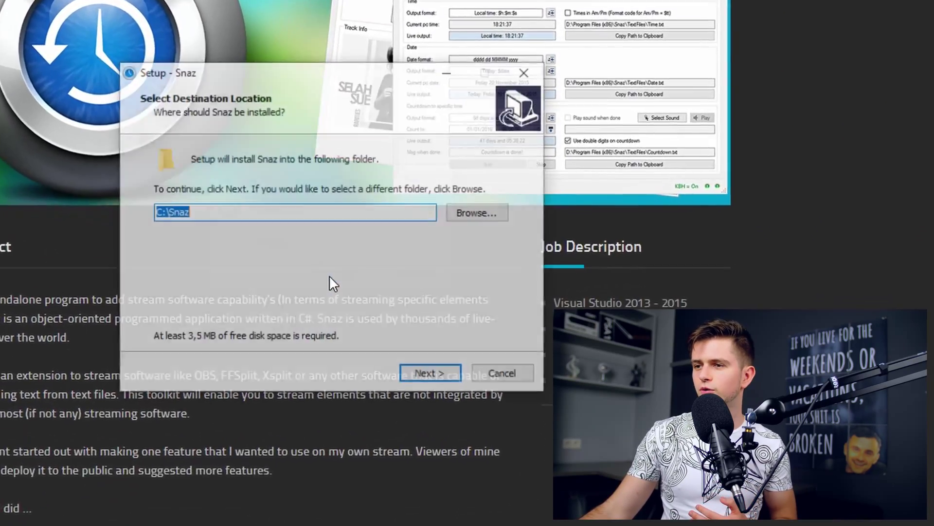
{"action": "left_click", "coordinate": [444, 373]}
{"action": "left_click", "coordinate": [431, 375]}
{"action": "left_click", "coordinate": [430, 375]}
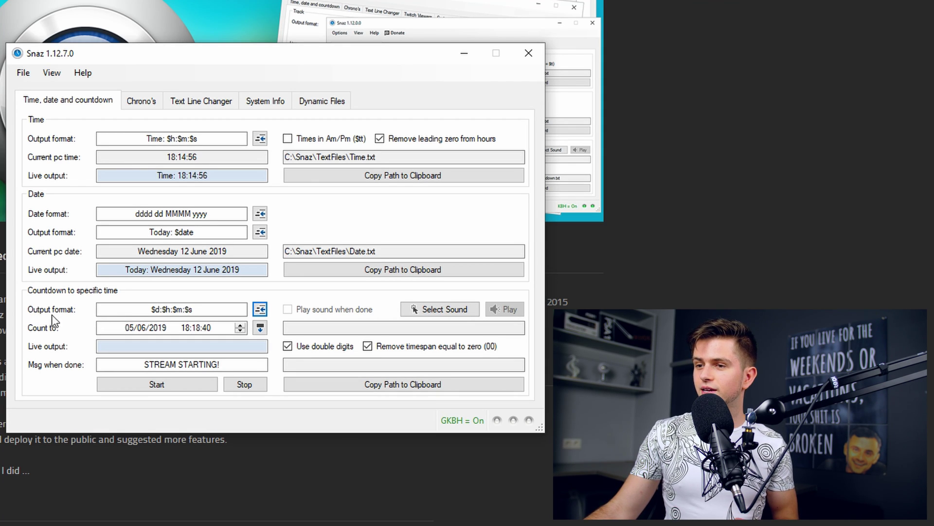
- Change the countdown format to $m:$s and set the target to 12/06/2019 18:30:00
{"action": "double_click", "coordinate": [207, 309]}
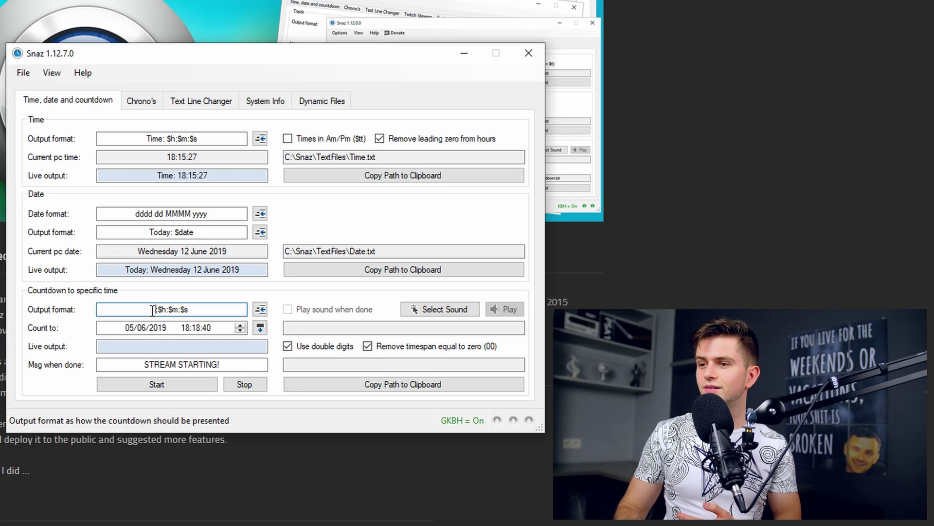
{"action": "key", "text": "Delete"}
{"action": "key", "text": "Delete"}
{"action": "key", "text": "Delete"}
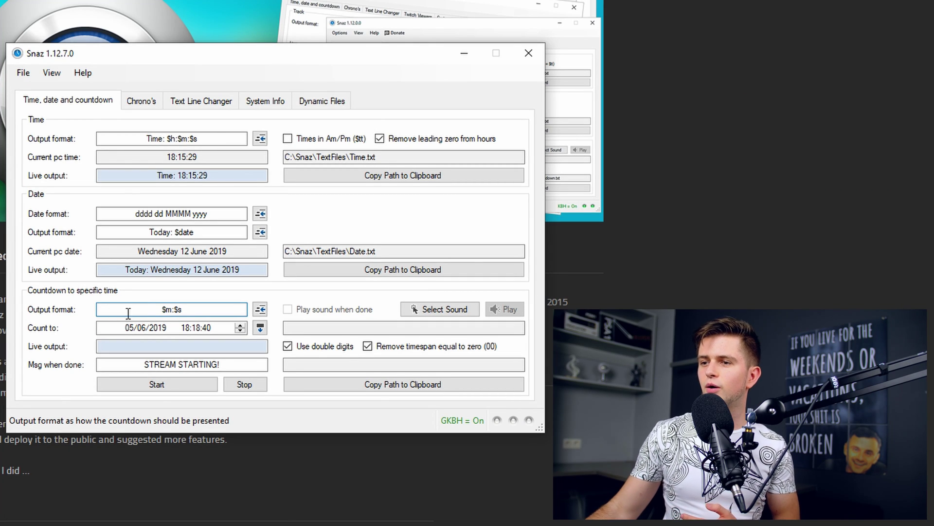
{"action": "mouse_move", "coordinate": [177, 311]}
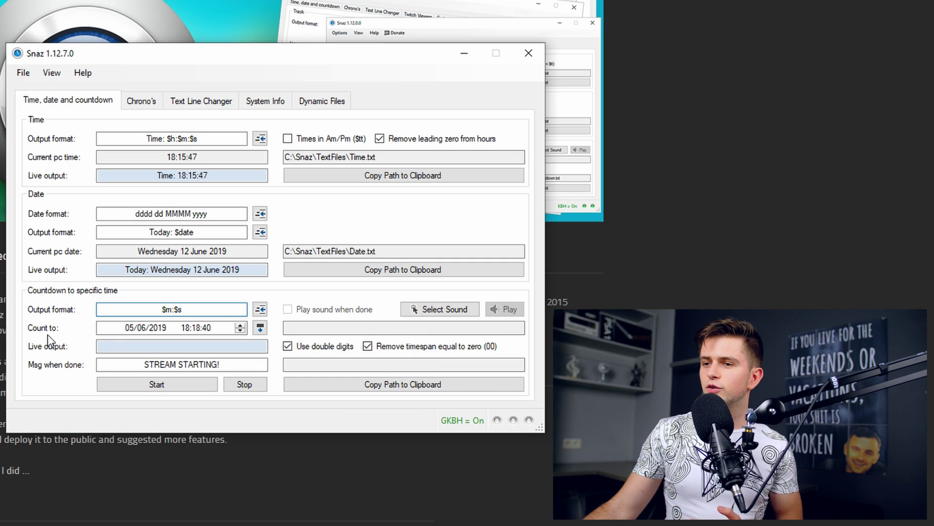
{"action": "left_click", "coordinate": [223, 332]}
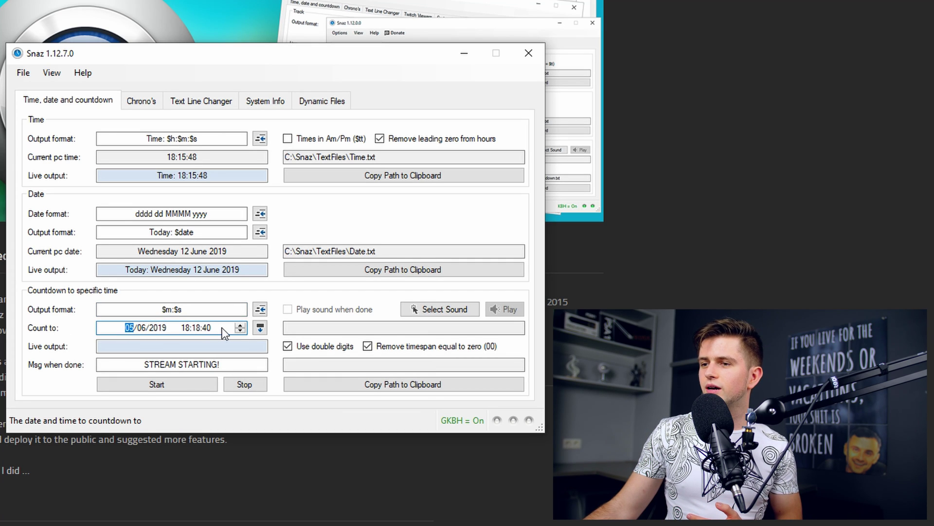
{"action": "left_click", "coordinate": [260, 327]}
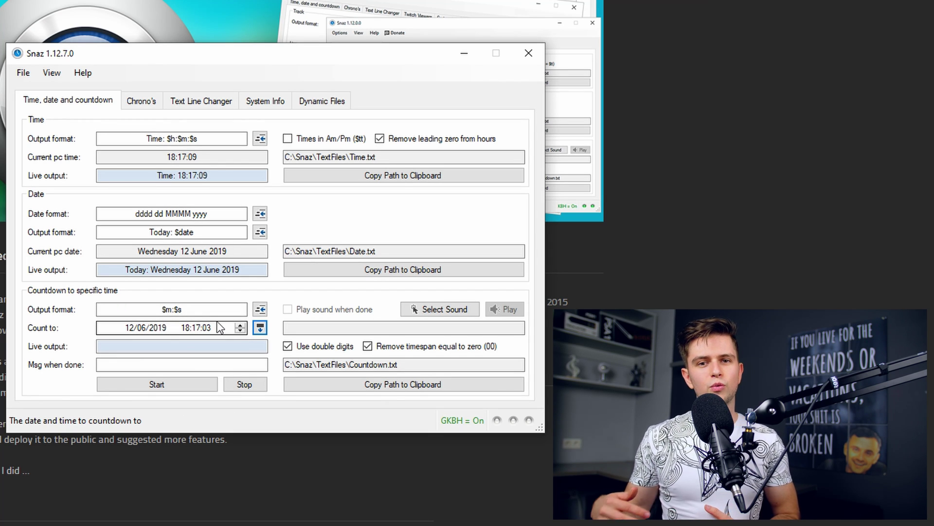
{"action": "left_click", "coordinate": [197, 328]}
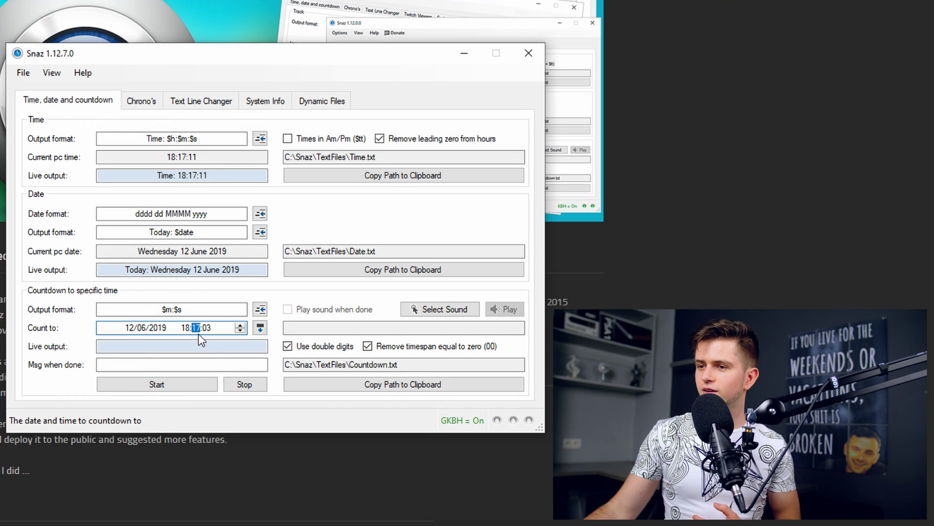
{"action": "type", "text": "30"}
{"action": "left_click", "coordinate": [210, 326]}
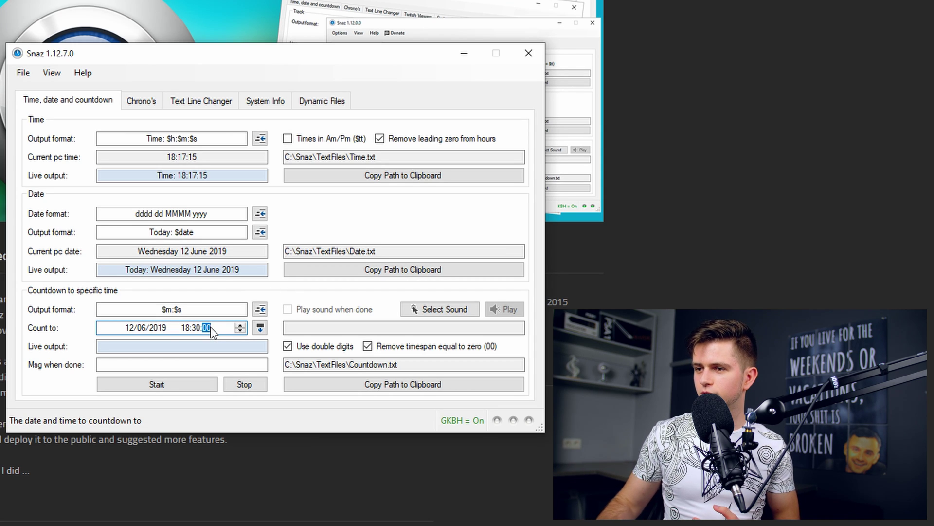
- Start the countdown and set 'STREAM STARTING!' as the message shown when done
{"action": "left_click", "coordinate": [160, 387]}
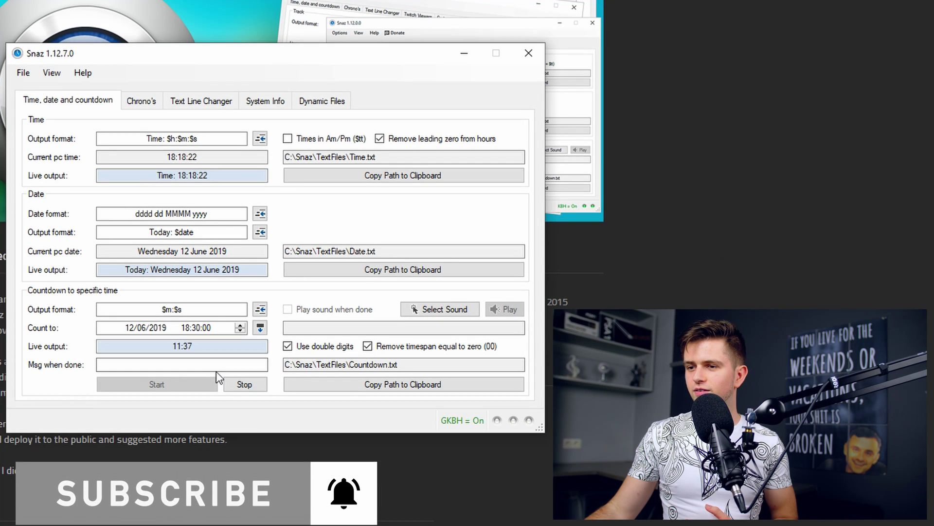
{"action": "left_click", "coordinate": [102, 368]}
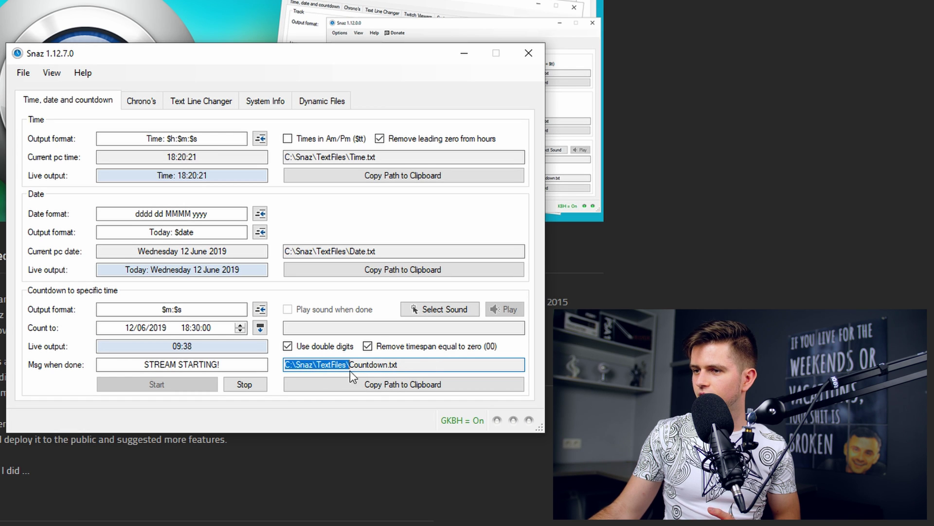
- Open Snaz's TextFiles folder via the copied path and preview Countdown showing 08:25
{"action": "right_click", "coordinate": [319, 366]}
{"action": "left_click", "coordinate": [360, 413]}
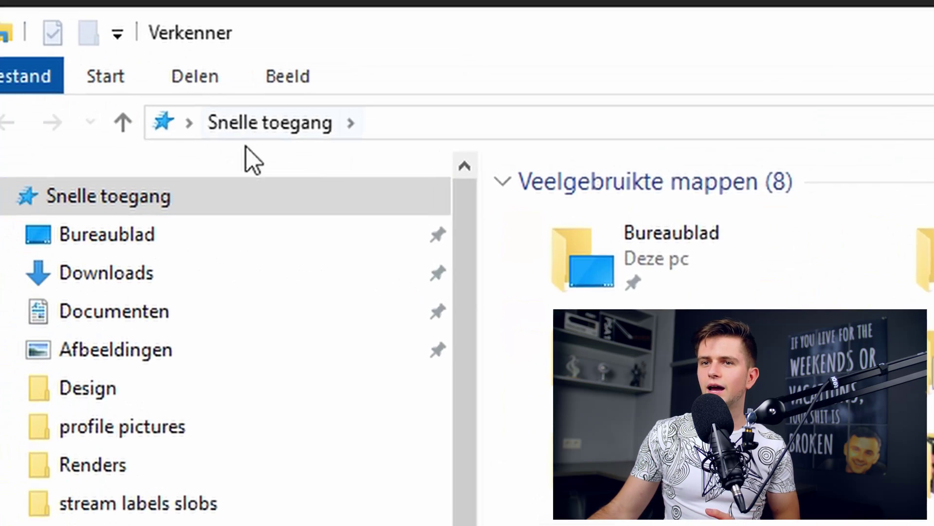
{"action": "left_click", "coordinate": [508, 133]}
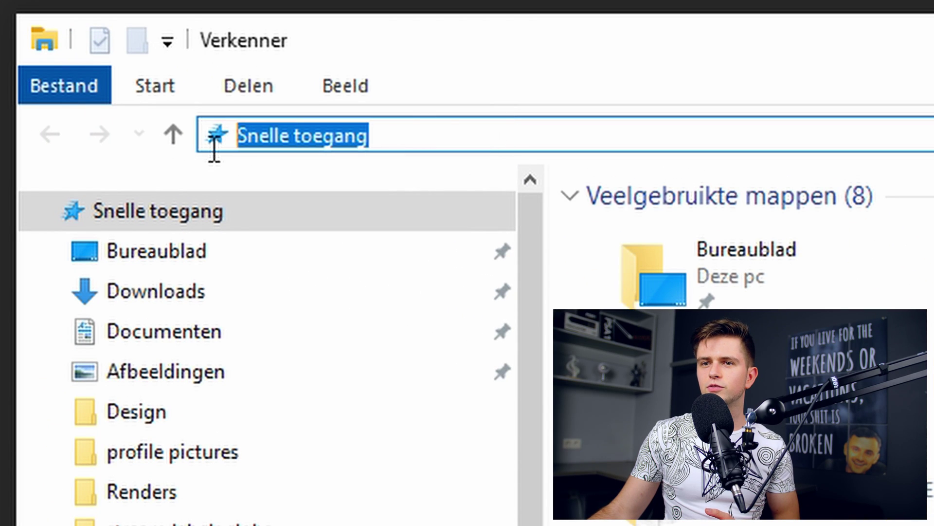
{"action": "type", "text": "C:\\Snaz\\TextFiles\\"}
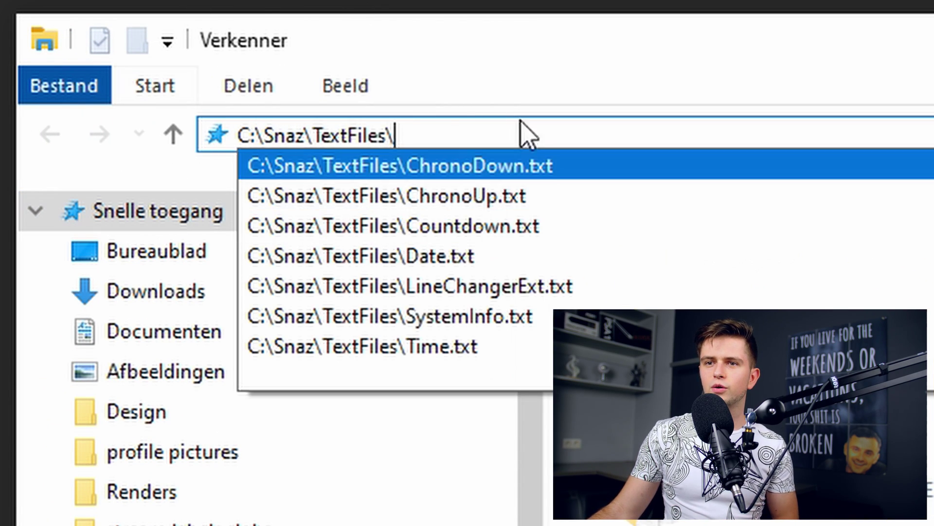
{"action": "key", "text": "Return"}
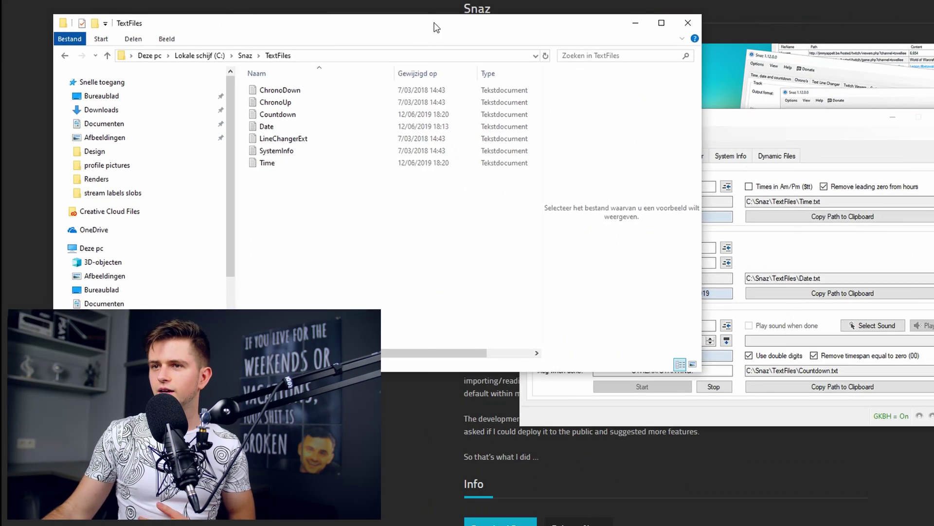
{"action": "left_click", "coordinate": [927, 414]}
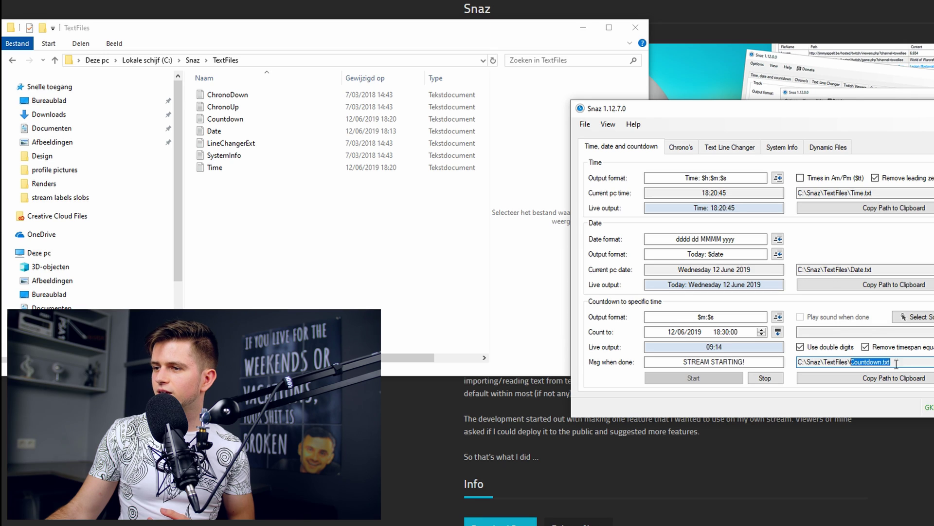
{"action": "left_click", "coordinate": [273, 191]}
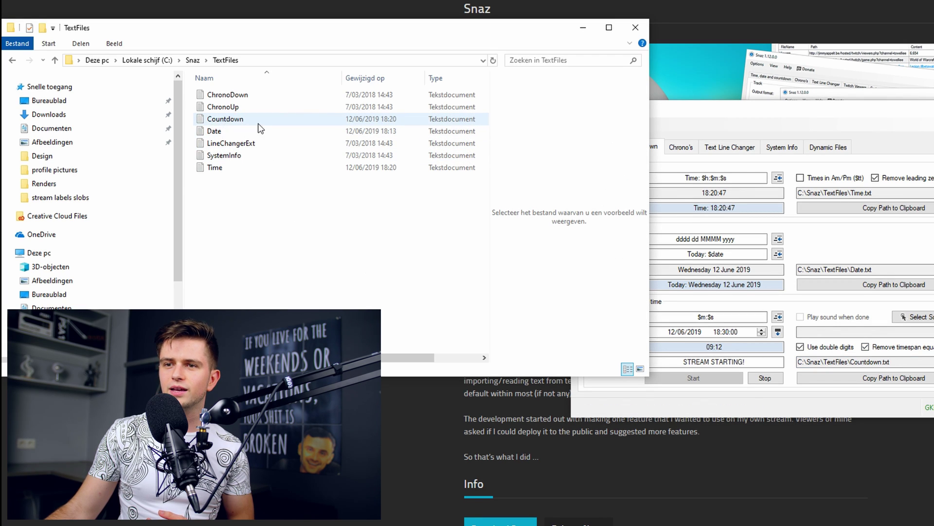
{"action": "left_click", "coordinate": [233, 127]}
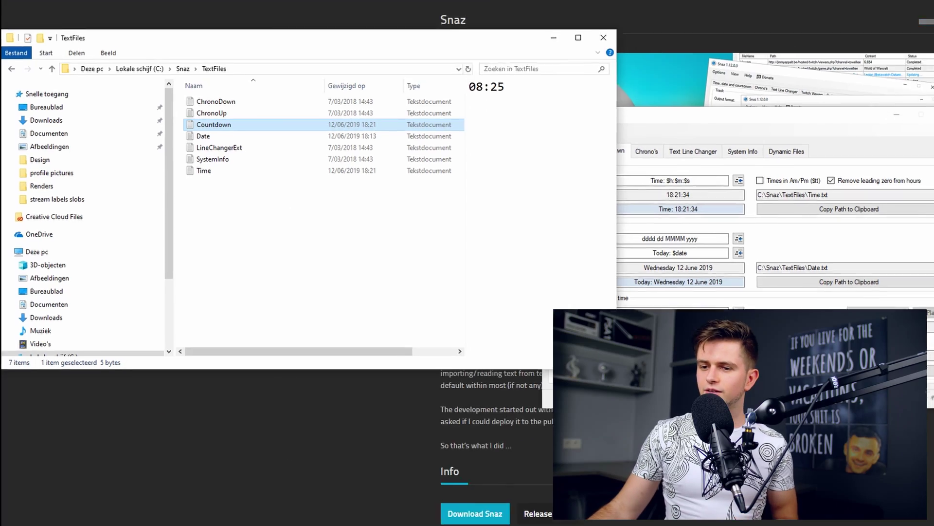
- Add a new text source to the Streamlabs OBS scene and name it 'coun'
{"action": "left_click", "coordinate": [189, 520]}
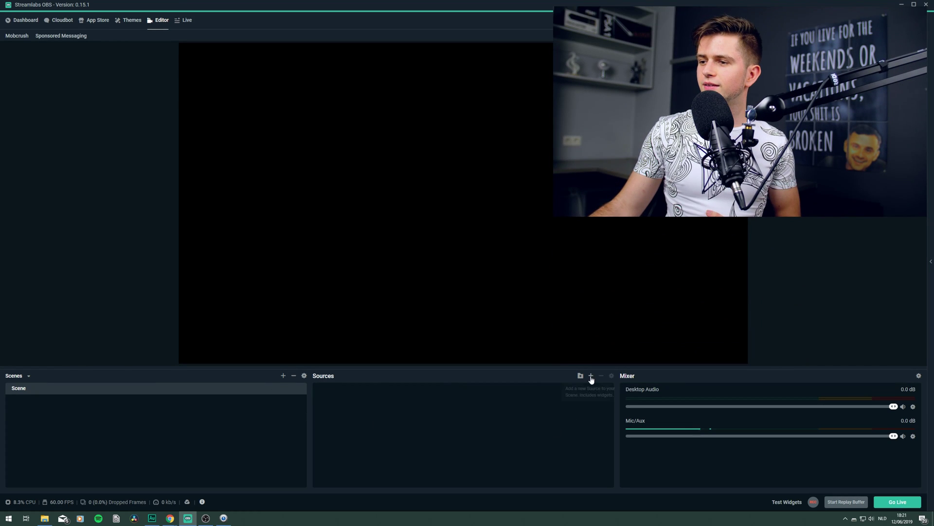
{"action": "left_click", "coordinate": [591, 376]}
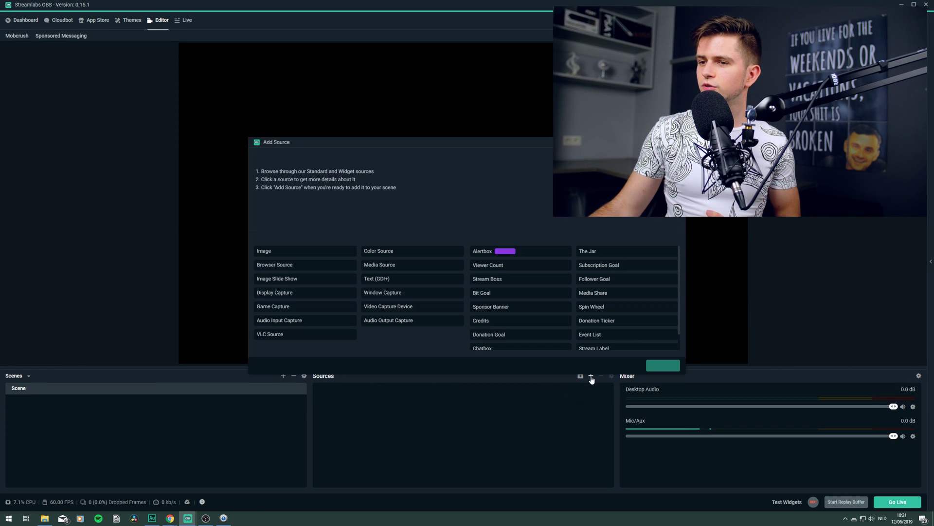
{"action": "double_click", "coordinate": [412, 279]}
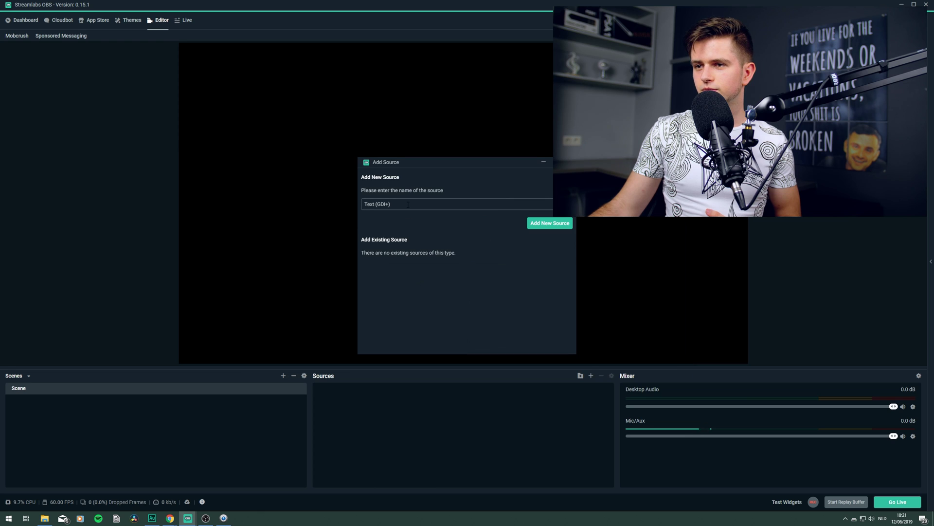
{"action": "left_click_drag", "start_coordinate": [408, 205], "coordinate": [334, 202]}
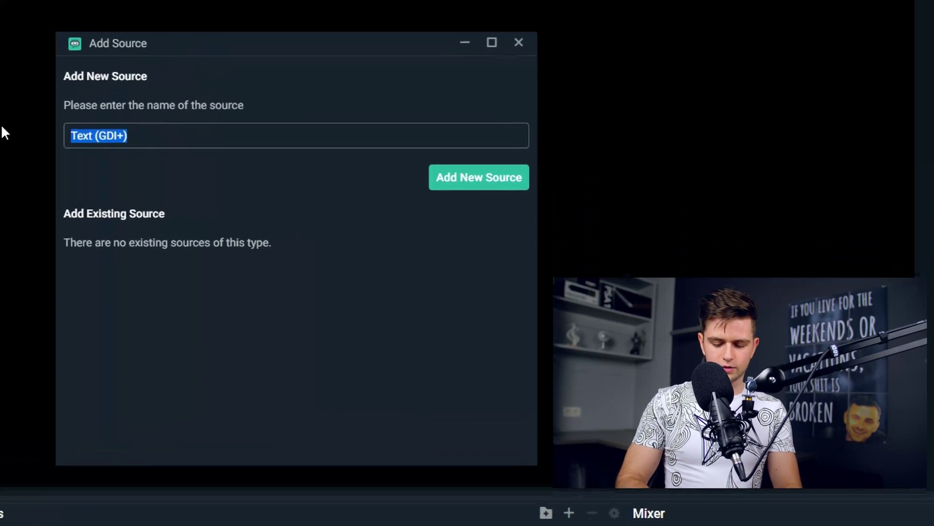
{"action": "type", "text": "coun"}
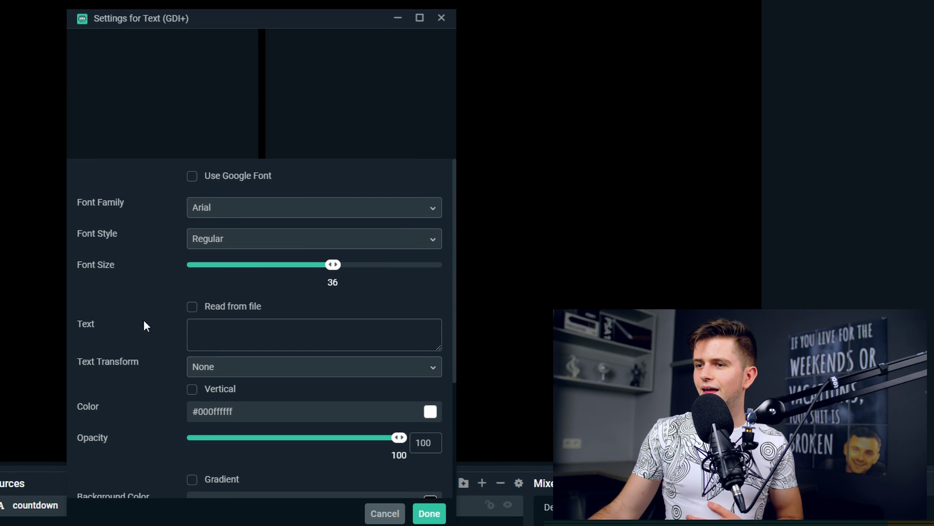
- Make the text source read from C:\Snaz\TextFiles\Countdown.txt
{"action": "left_click", "coordinate": [260, 329]}
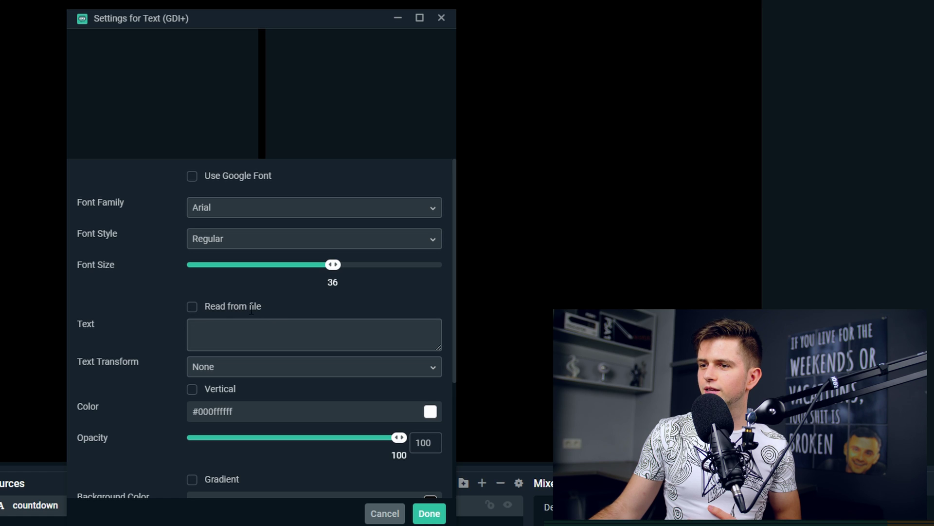
{"action": "left_click", "coordinate": [192, 307]}
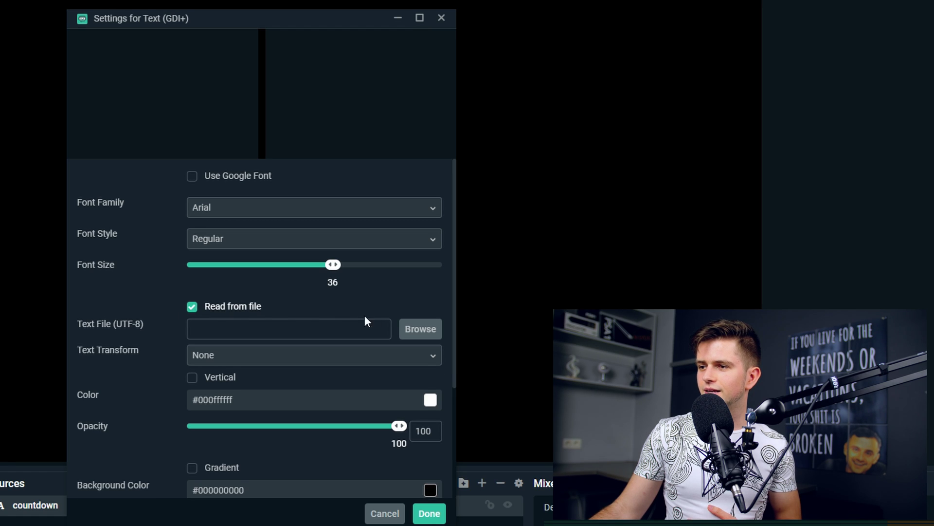
{"action": "left_click", "coordinate": [429, 334]}
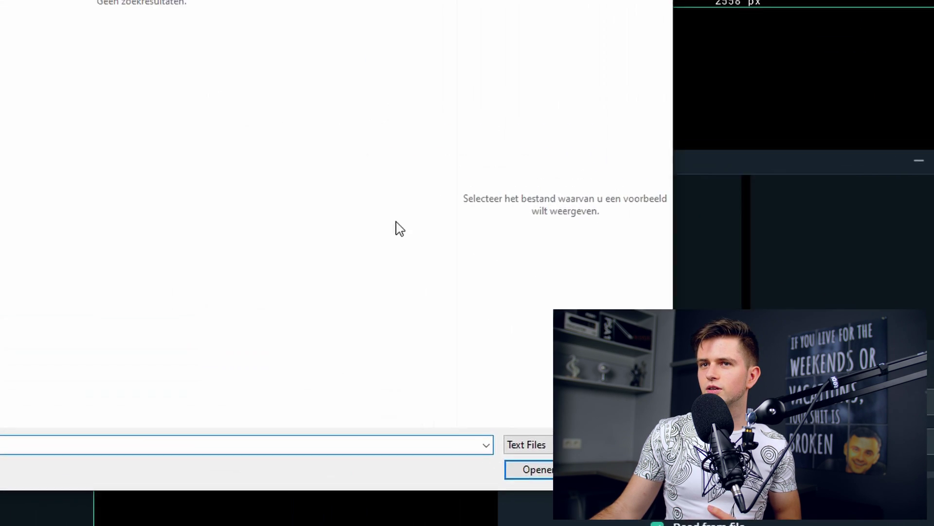
{"action": "left_click", "coordinate": [330, 59]}
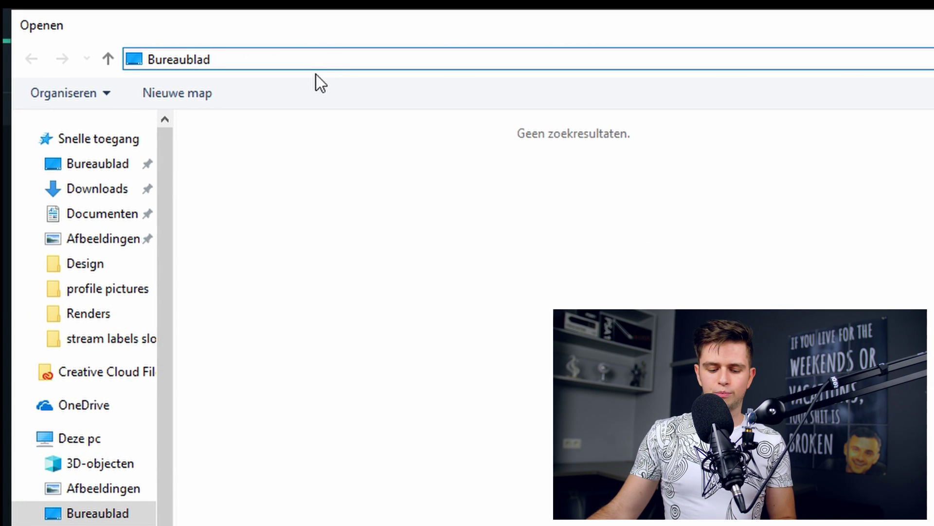
{"action": "key", "text": "BackSpace"}
{"action": "key", "text": "BackSpace"}
{"action": "key", "text": "BackSpace"}
{"action": "key", "text": "BackSpace"}
{"action": "key", "text": "BackSpace"}
{"action": "key", "text": "BackSpace"}
{"action": "key", "text": "BackSpace"}
{"action": "key", "text": "BackSpace"}
{"action": "key", "text": "BackSpace"}
{"action": "key", "text": "BackSpace"}
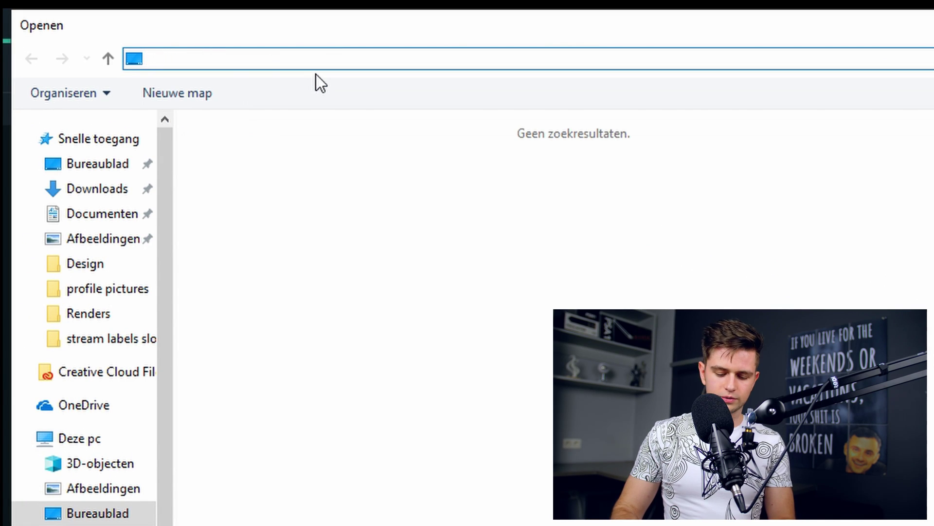
{"action": "type", "text": "C:\\Snaz\\TextFiles\\"}
{"action": "key", "text": "Return"}
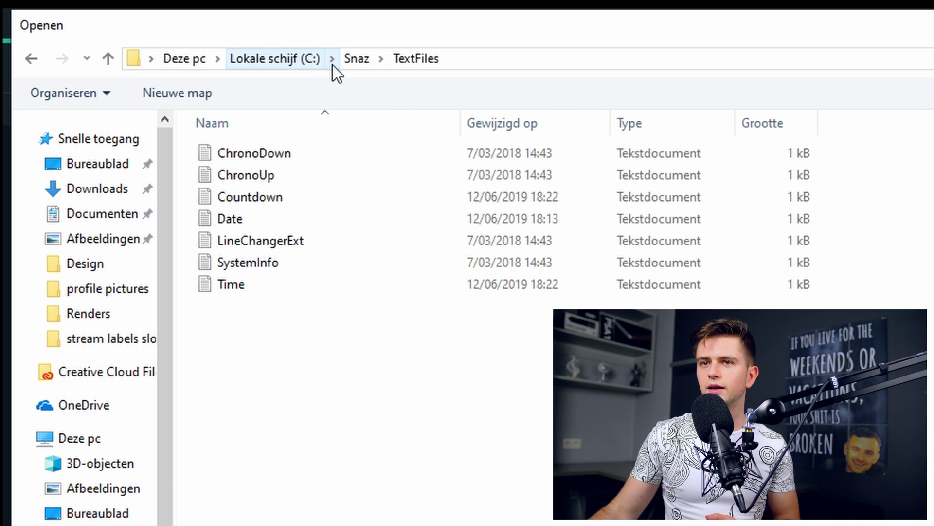
{"action": "left_click", "coordinate": [223, 197]}
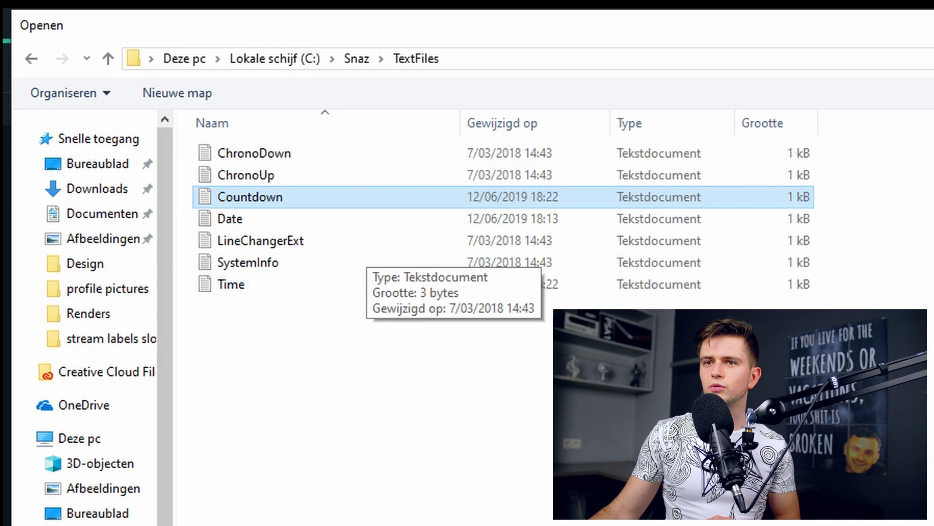
{"action": "double_click", "coordinate": [270, 196]}
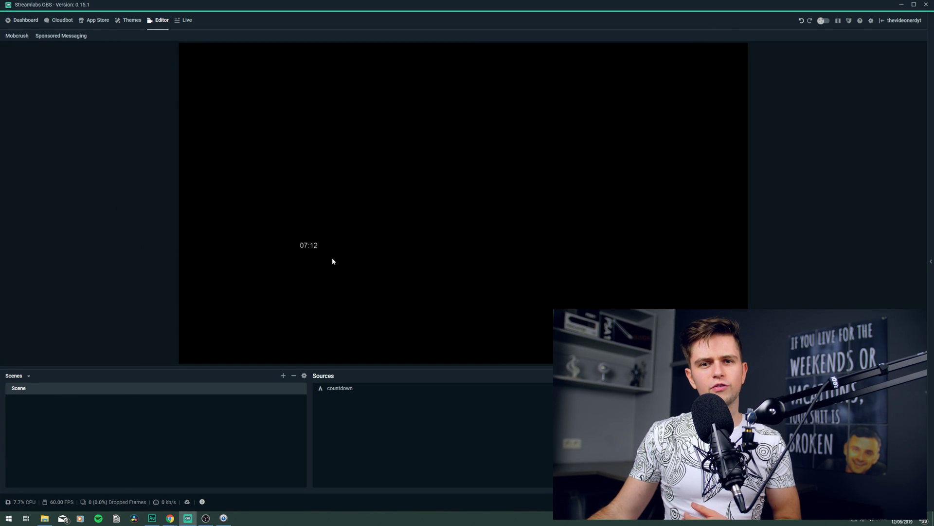
- Enlarge the countdown text to font size 144
{"action": "double_click", "coordinate": [368, 391]}
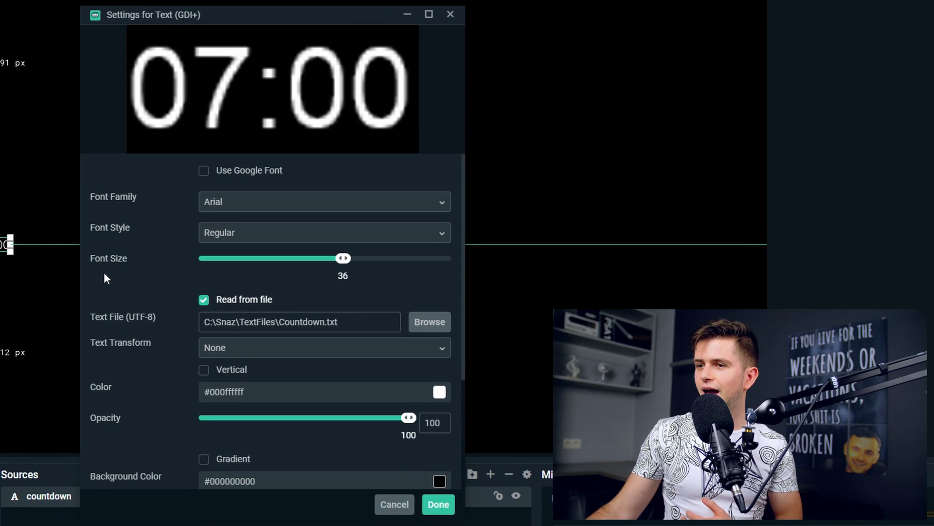
{"action": "left_click_drag", "start_coordinate": [344, 259], "coordinate": [437, 273]}
{"action": "left_click", "coordinate": [454, 505]}
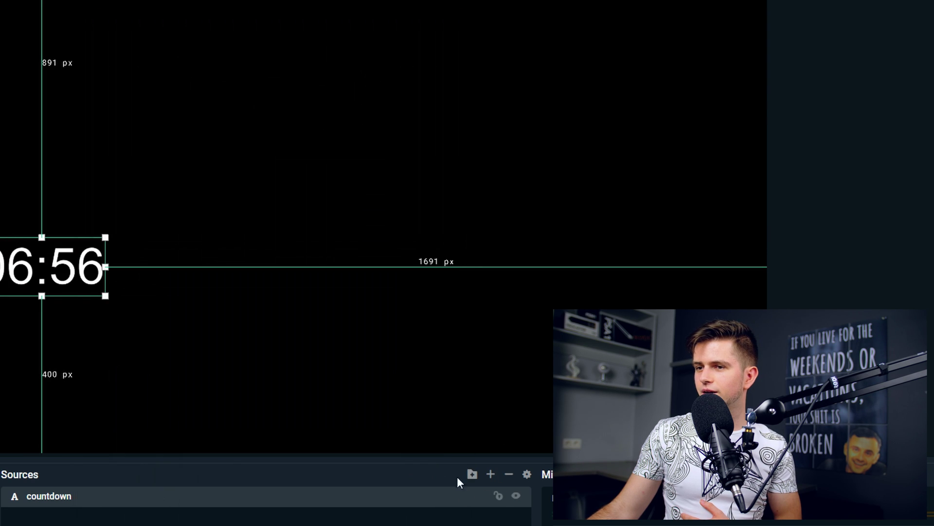
{"action": "left_click_drag", "start_coordinate": [466, 273], "coordinate": [467, 270]}
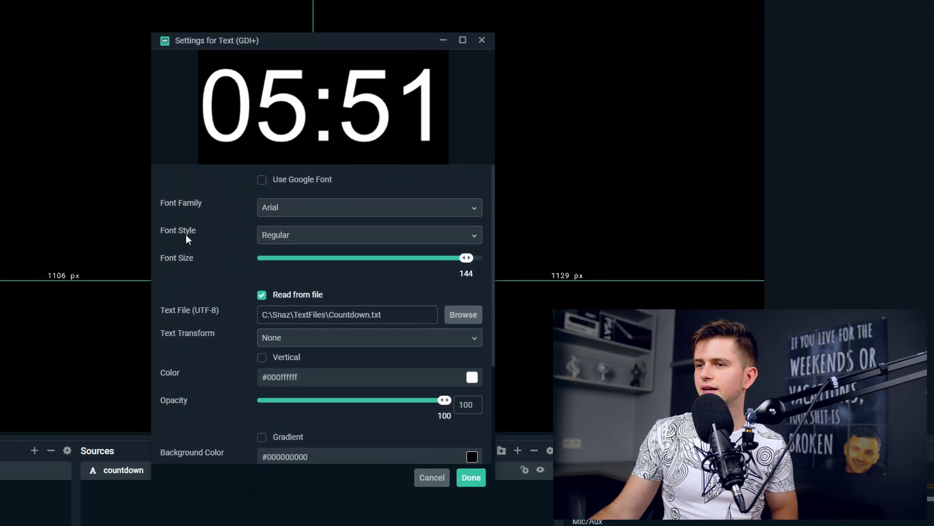
- Switch the countdown font to Arial Black and centre it on the canvas
{"action": "left_click", "coordinate": [303, 211]}
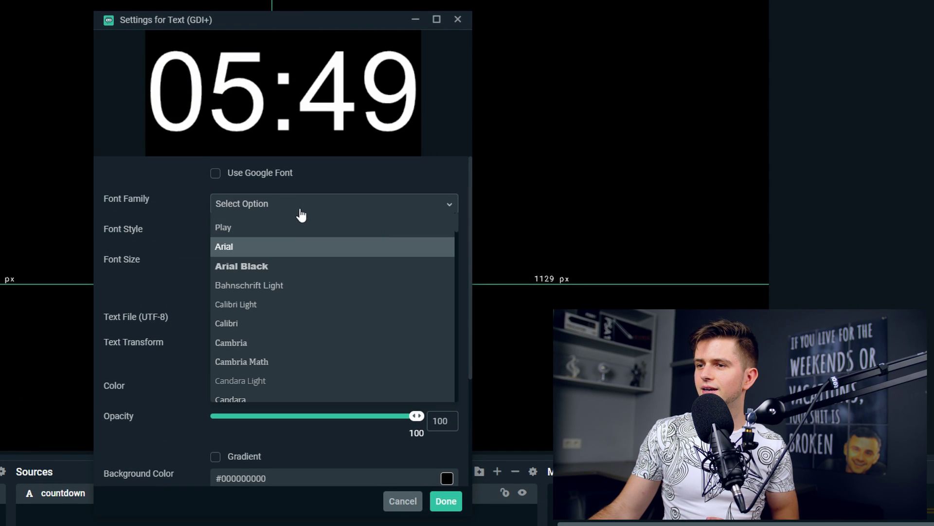
{"action": "left_click", "coordinate": [240, 267]}
{"action": "left_click", "coordinate": [445, 503]}
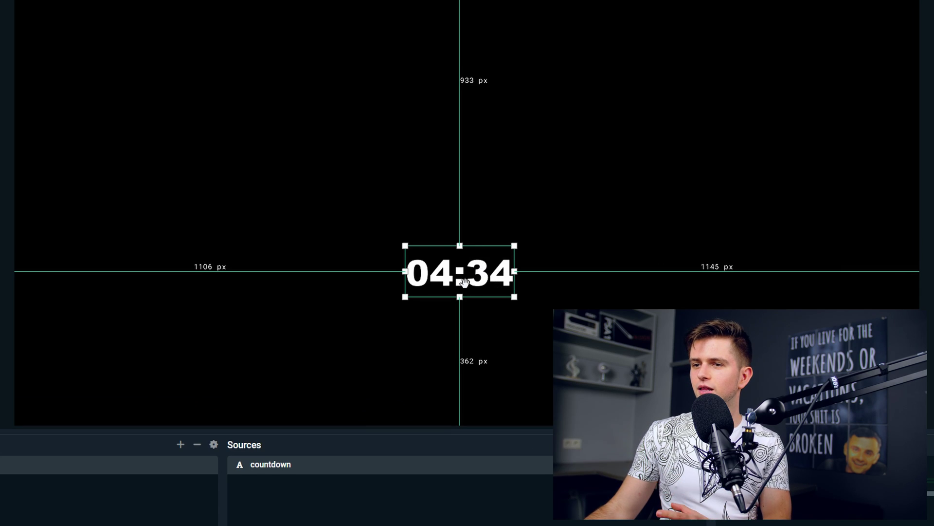
{"action": "left_click_drag", "start_coordinate": [464, 282], "coordinate": [439, 288]}
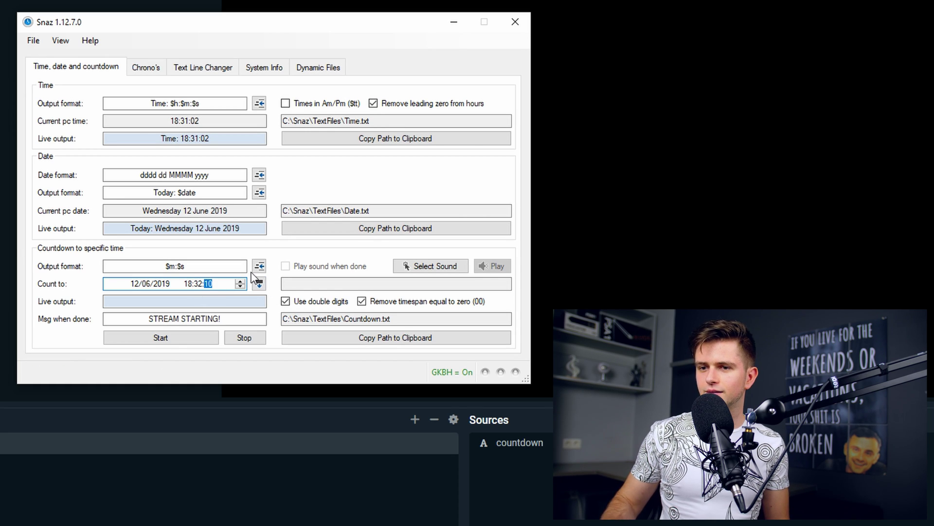
- Start the Snaz countdown to 18:32 so it ends showing STREAM STARTING!
{"action": "left_click", "coordinate": [188, 339]}
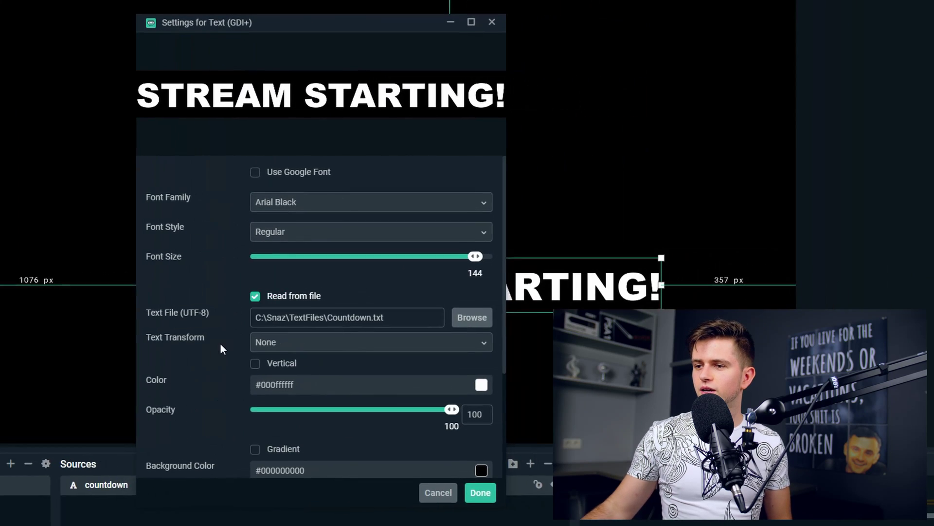
- Give the text source custom text extents of width 2000 and height 200
{"action": "scroll", "coordinate": [344, 336], "scroll_direction": "down", "scroll_amount": 3}
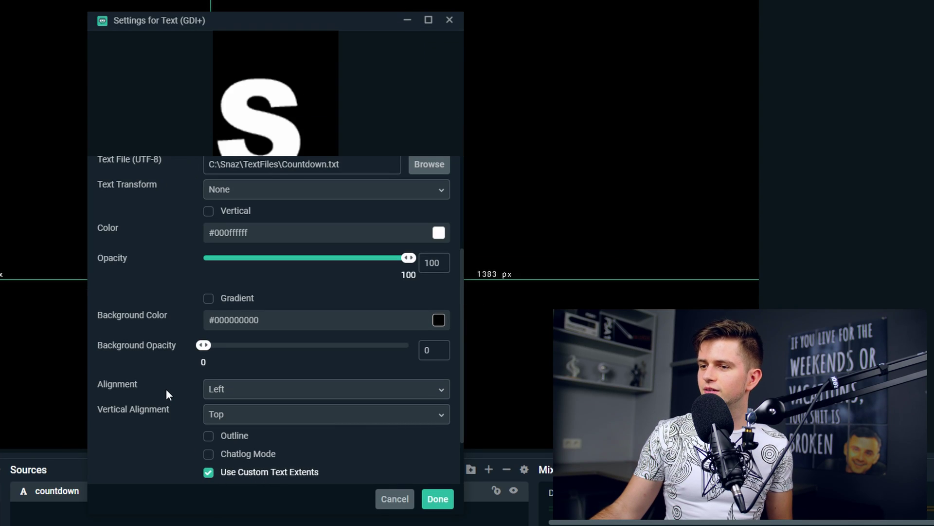
{"action": "scroll", "coordinate": [165, 389], "scroll_direction": "down", "scroll_amount": 2}
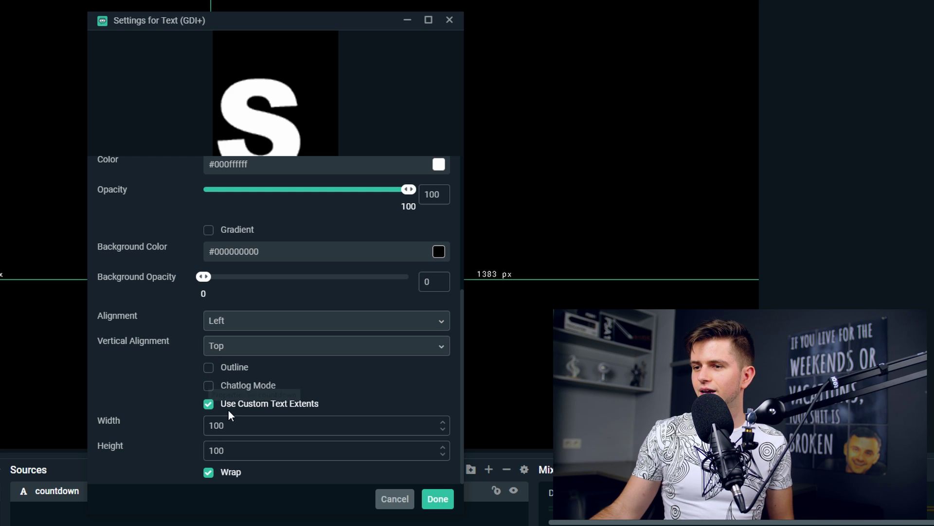
{"action": "left_click", "coordinate": [225, 426]}
{"action": "double_click", "coordinate": [225, 426]}
{"action": "left_click_drag", "start_coordinate": [275, 19], "coordinate": [817, 2]}
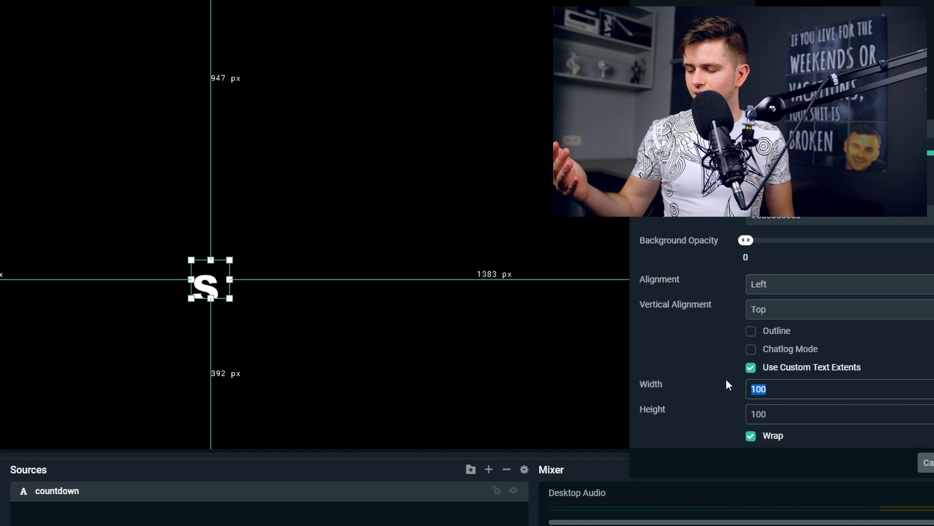
{"action": "type", "text": "1000"}
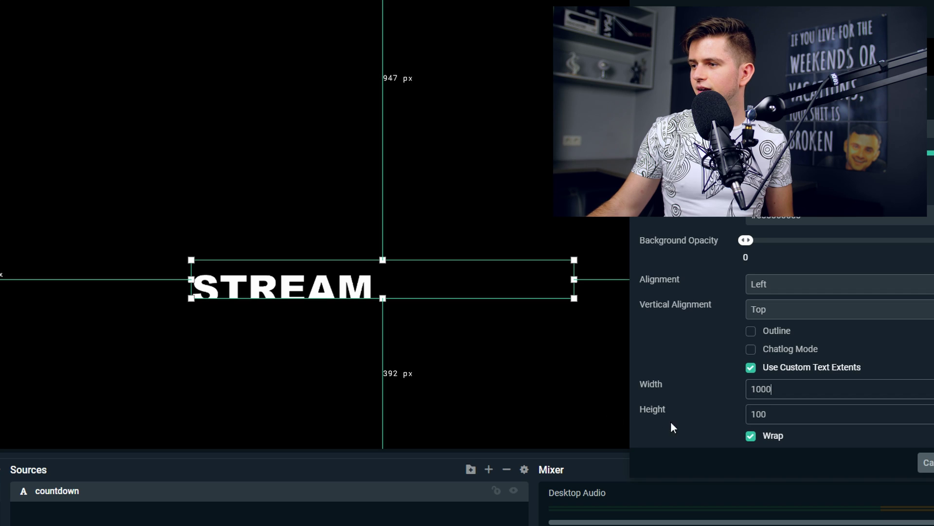
{"action": "double_click", "coordinate": [785, 389]}
{"action": "type", "text": "2000"}
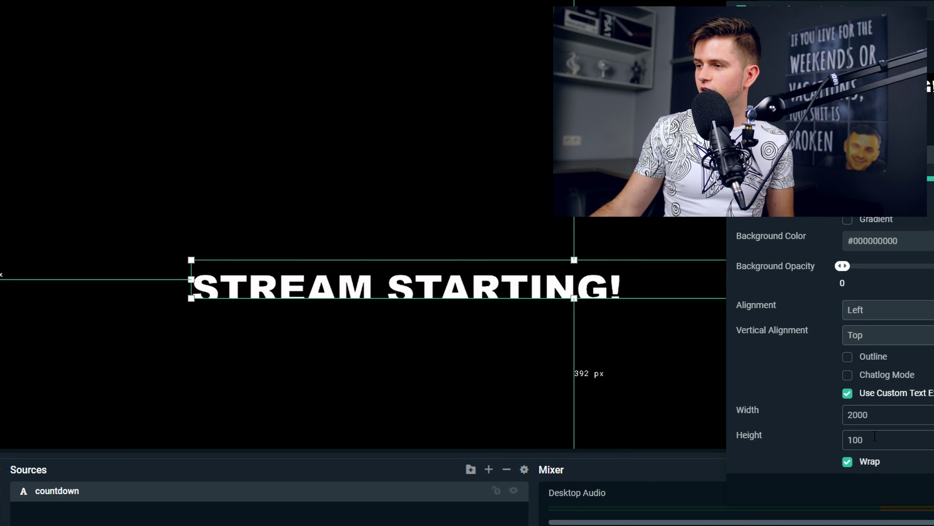
{"action": "double_click", "coordinate": [855, 440]}
{"action": "type", "text": "200"}
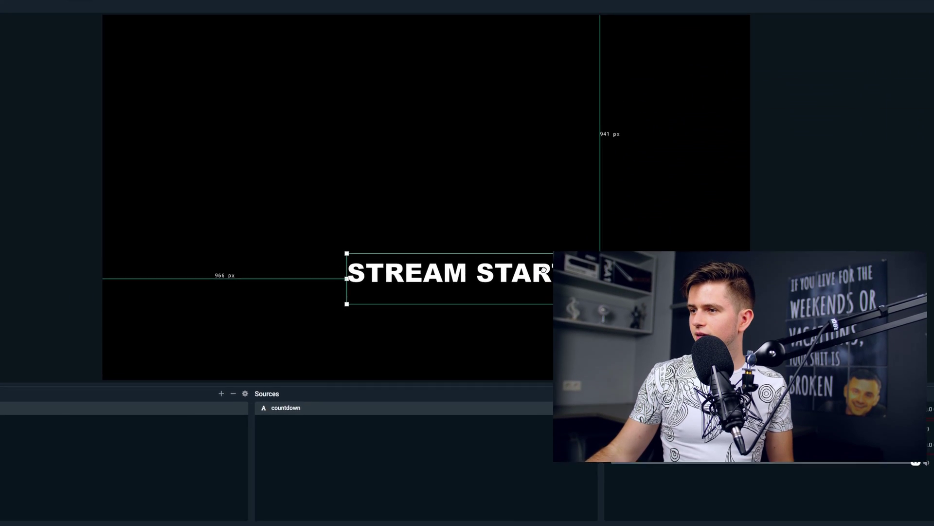
- Set the STREAM STARTING! text alignment to Center and confirm the text settings
{"action": "left_click_drag", "start_coordinate": [544, 269], "coordinate": [370, 269]}
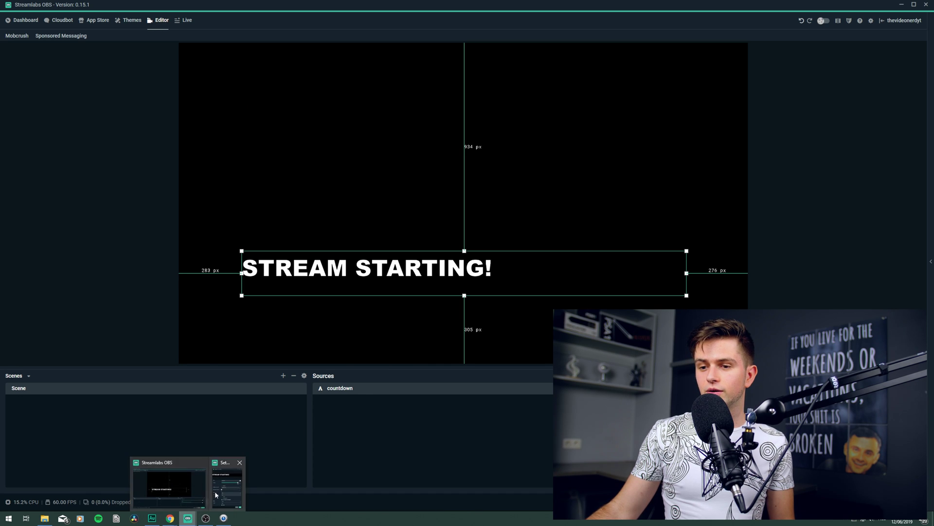
{"action": "double_click", "coordinate": [347, 393]}
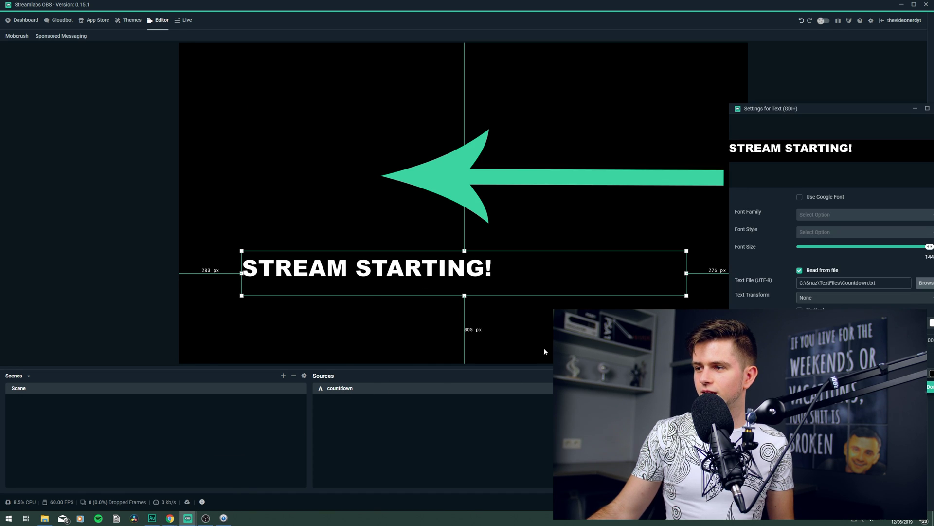
{"action": "scroll", "coordinate": [747, 307], "scroll_direction": "down", "scroll_amount": 3}
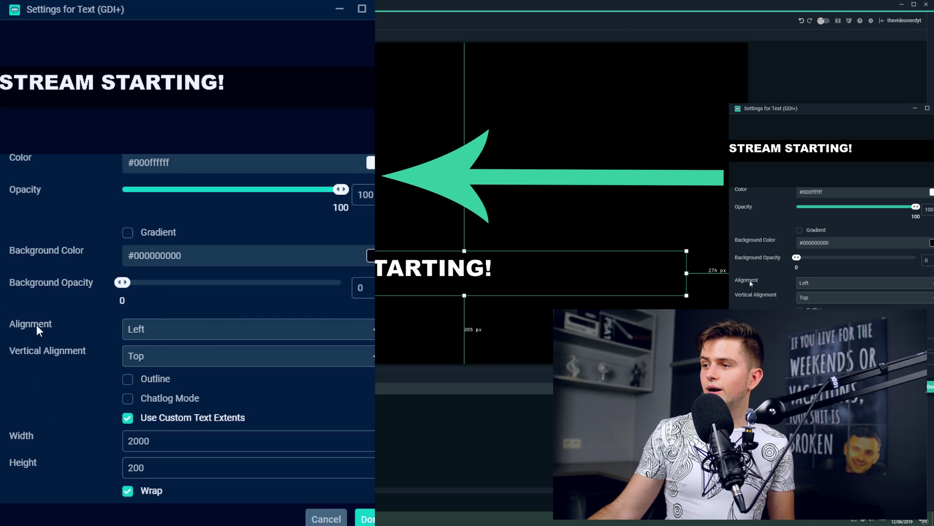
{"action": "left_click", "coordinate": [828, 283]}
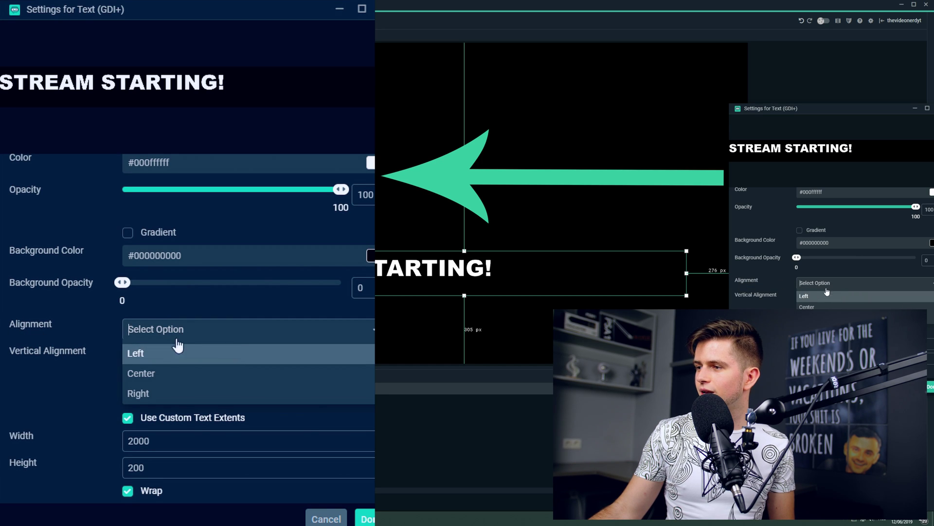
{"action": "left_click", "coordinate": [816, 308]}
{"action": "left_click_drag", "start_coordinate": [832, 116], "coordinate": [728, 124]}
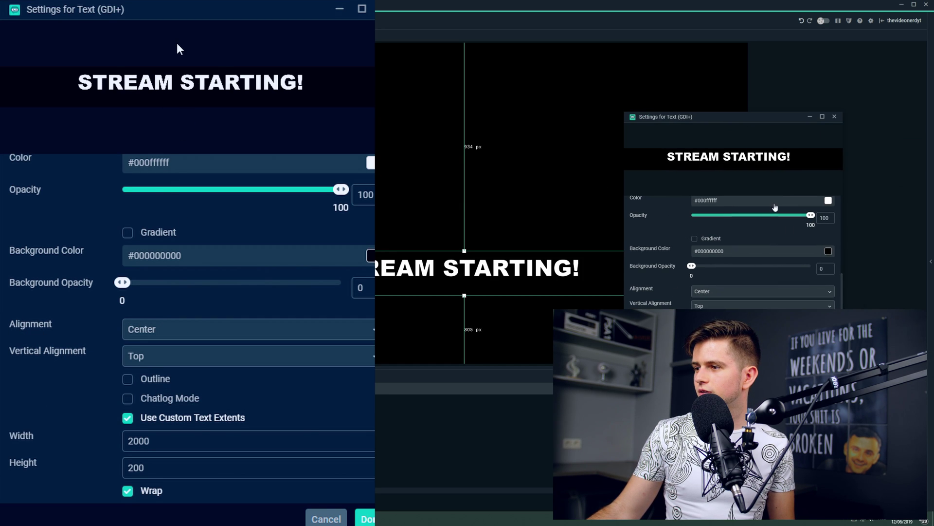
{"action": "left_click", "coordinate": [839, 415]}
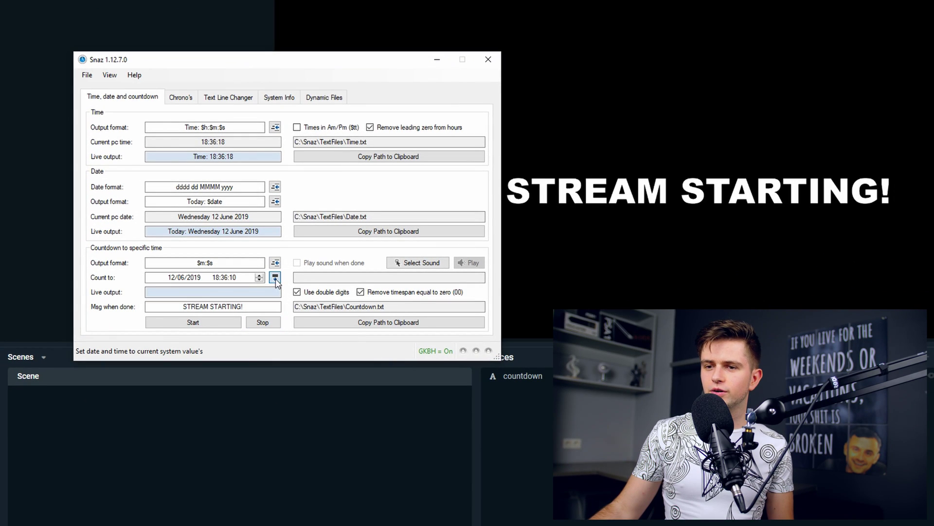
- Run a test countdown to 18:37:25 and watch STREAM STARTING! appear centred in the preview
{"action": "left_click", "coordinate": [275, 277]}
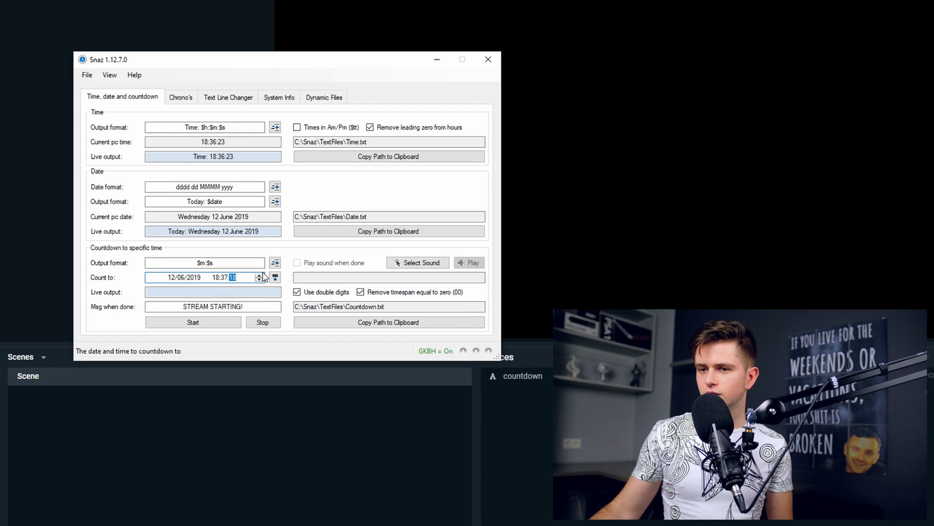
{"action": "left_click", "coordinate": [229, 322]}
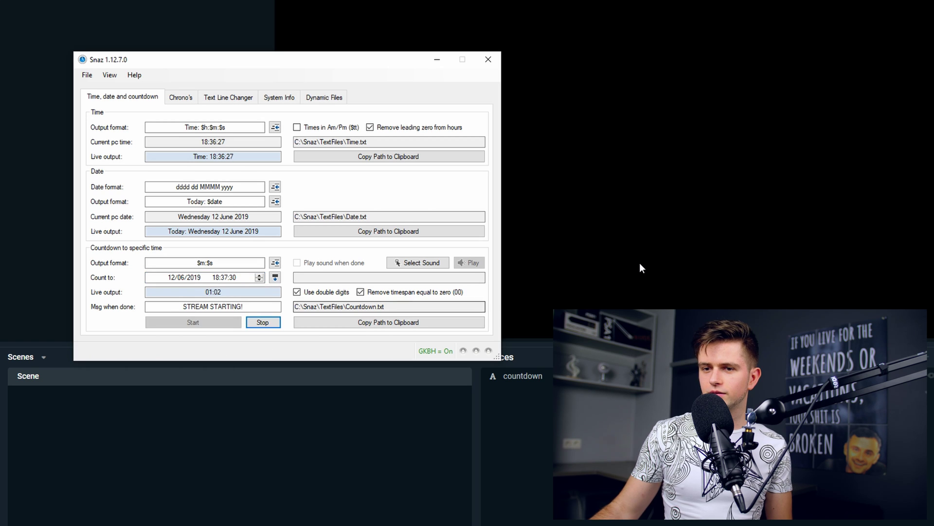
{"action": "left_click", "coordinate": [513, 302]}
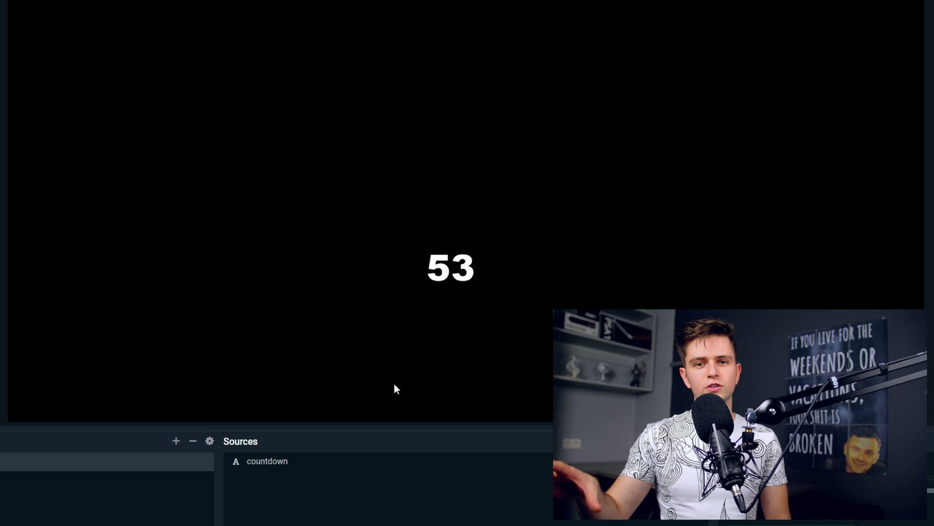
{"action": "key", "text": "alt+Tab"}
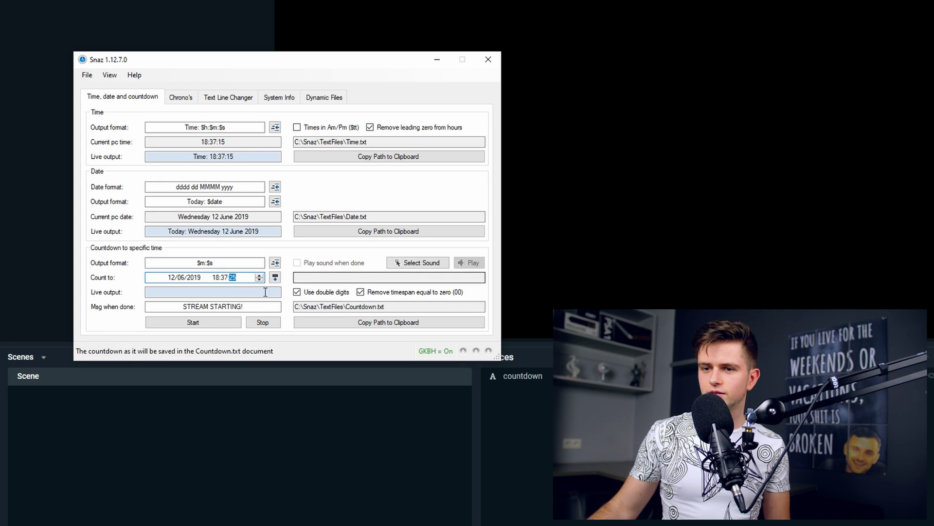
{"action": "left_click", "coordinate": [210, 323]}
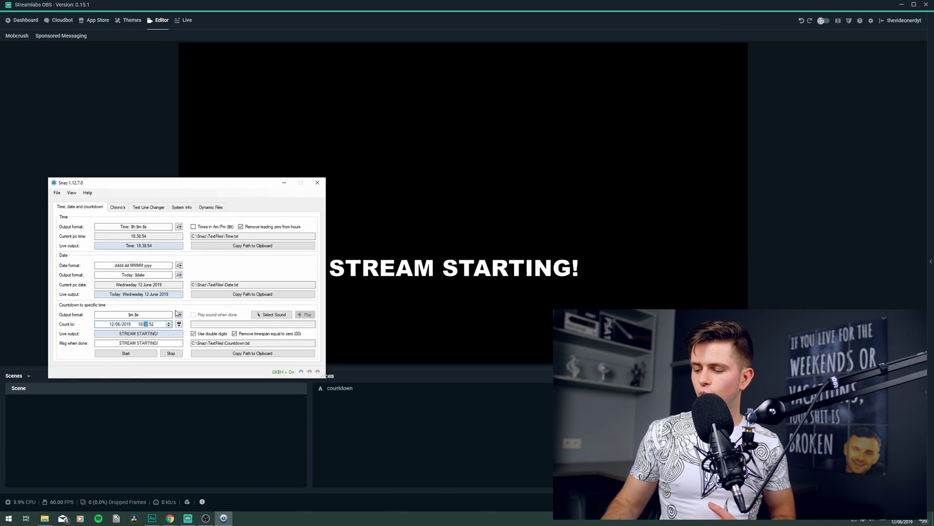
- Start the Snaz countdown again, then close the Snaz window
{"action": "left_click", "coordinate": [125, 353]}
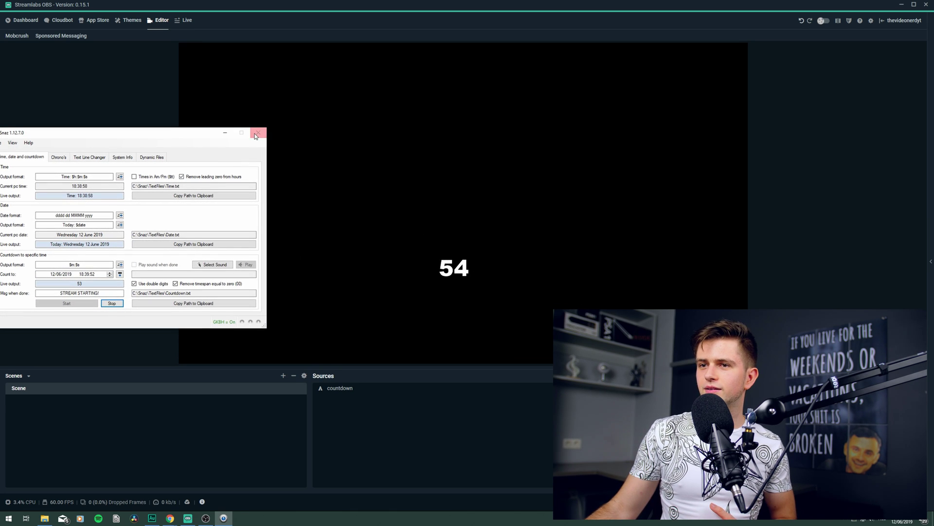
{"action": "left_click", "coordinate": [256, 135]}
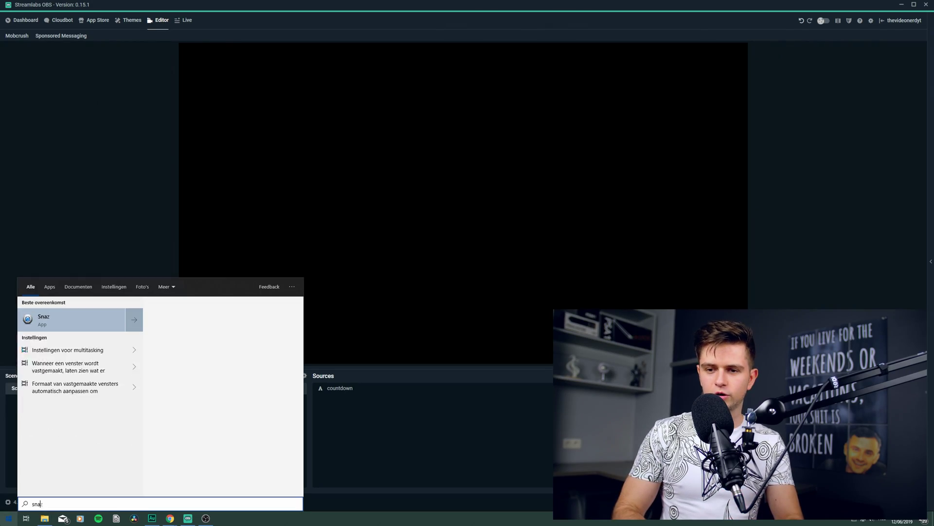
- Launch Snaz and reset the Chrono Up timer on the Chrono's page
{"action": "key", "text": "Return"}
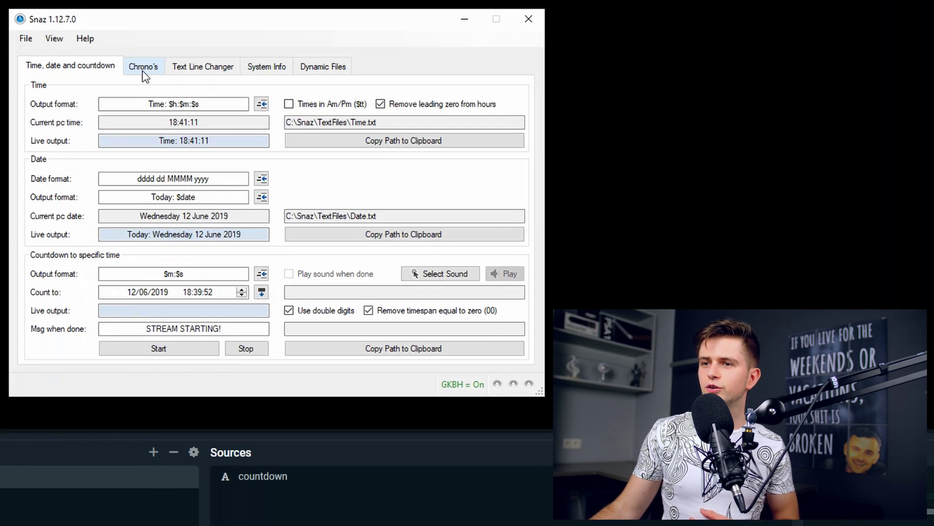
{"action": "left_click", "coordinate": [280, 177]}
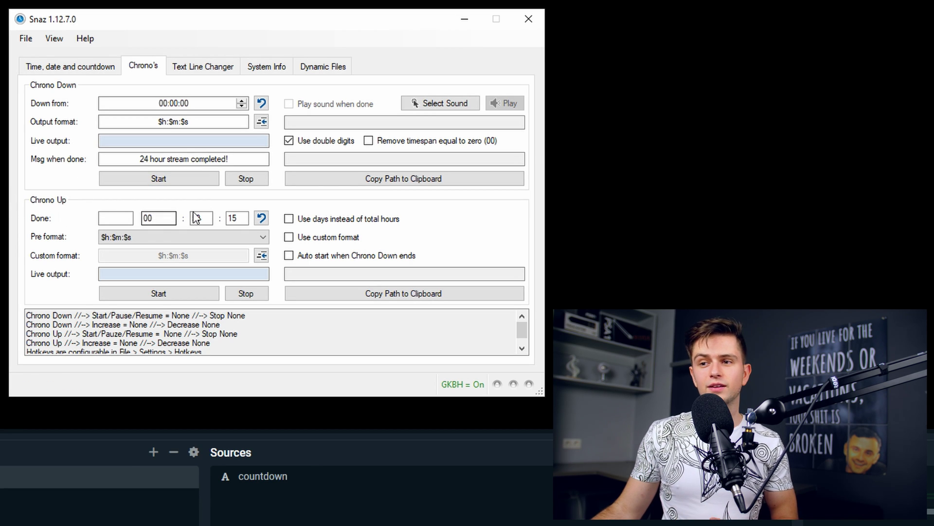
{"action": "left_click", "coordinate": [263, 217]}
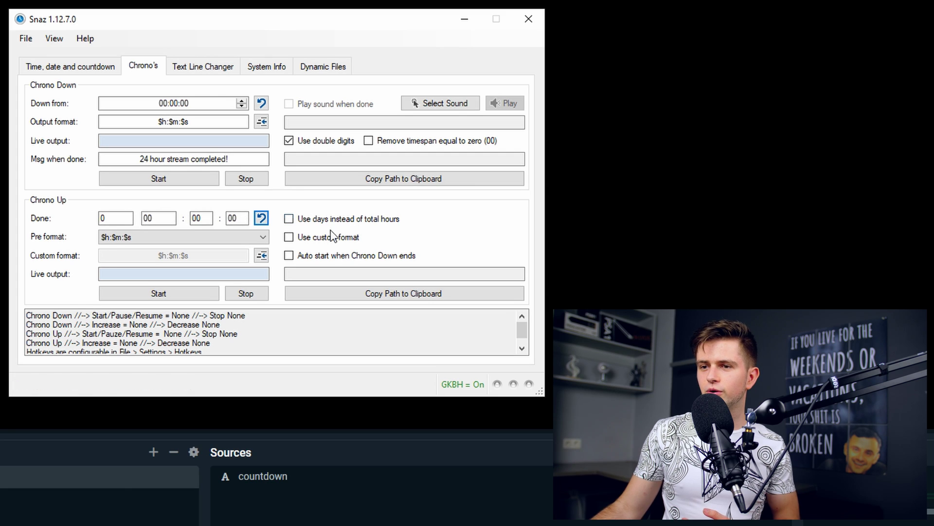
- Keep the $h:$m:$s format, start Chrono Up, and copy the ChronoUp.txt path
{"action": "left_click", "coordinate": [149, 237]}
{"action": "left_click", "coordinate": [107, 238]}
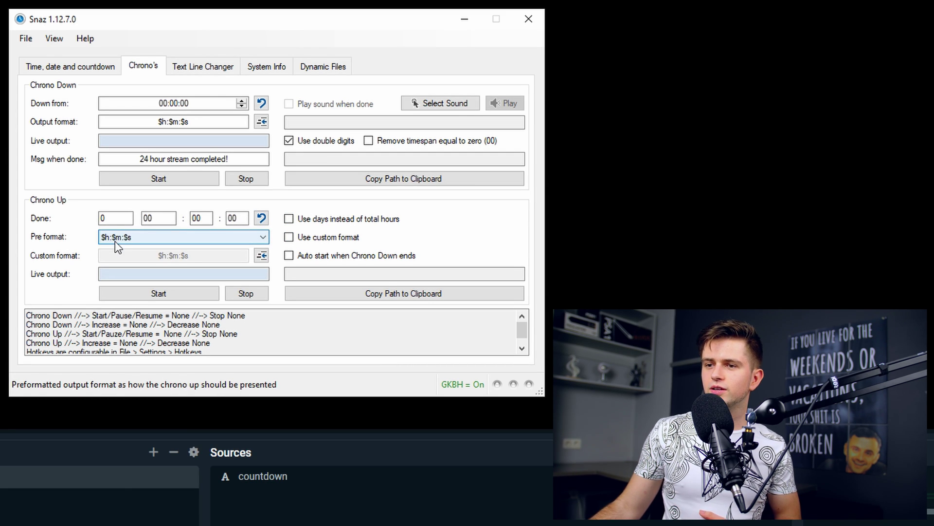
{"action": "left_click", "coordinate": [126, 238]}
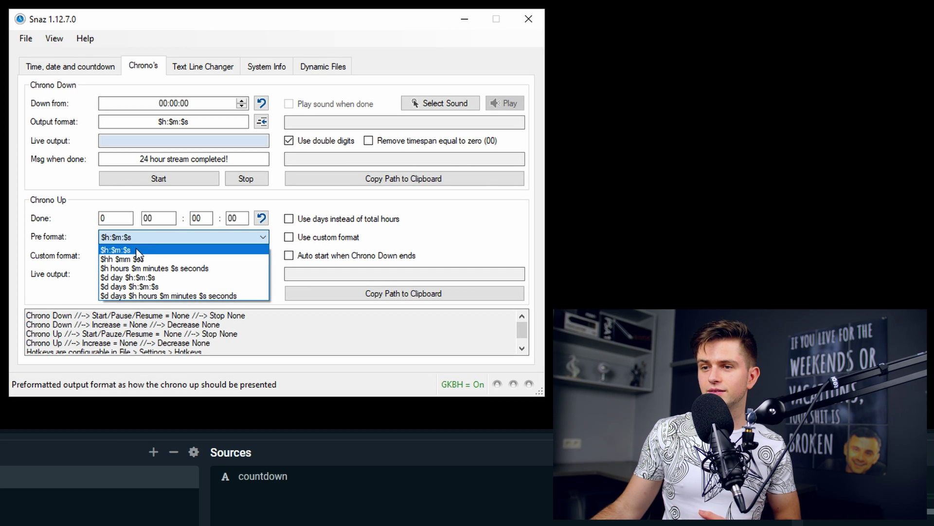
{"action": "left_click", "coordinate": [140, 251]}
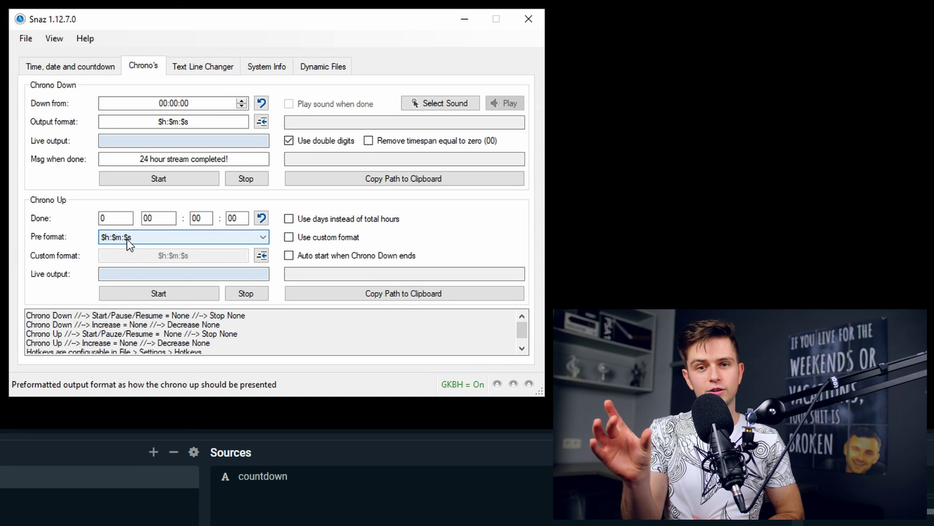
{"action": "key", "text": "Tab"}
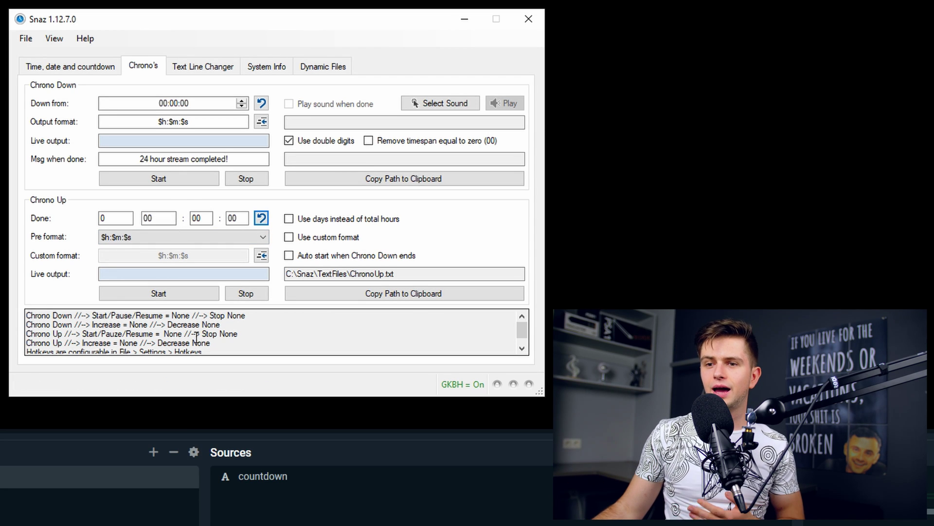
{"action": "left_click", "coordinate": [161, 293]}
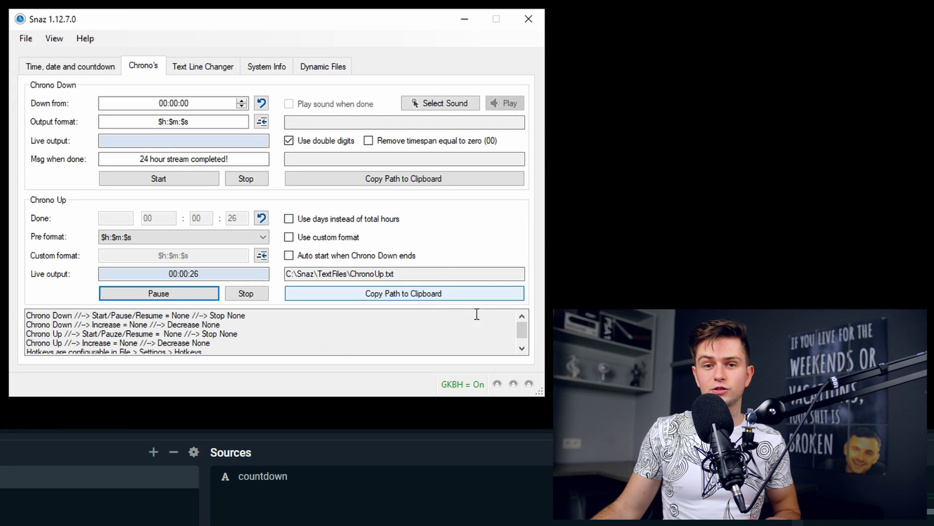
{"action": "left_click", "coordinate": [459, 295]}
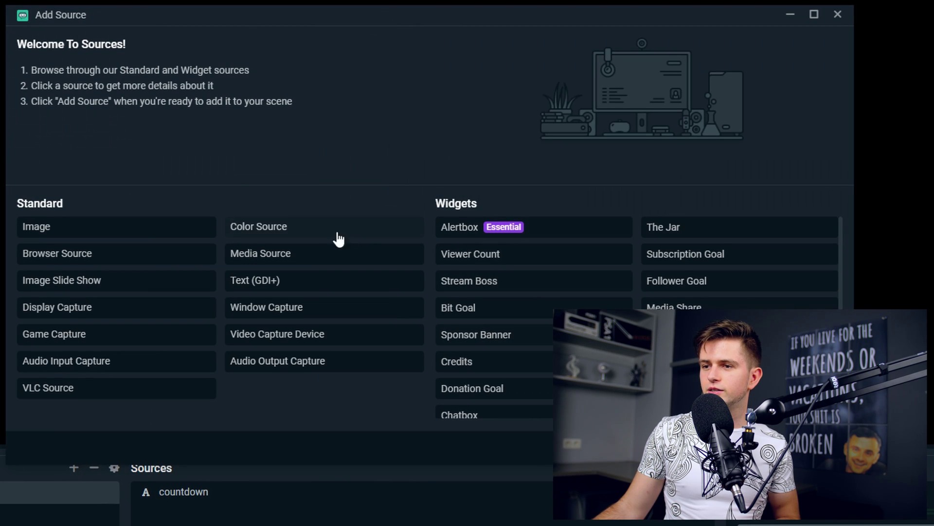
- Create Text (GDI+) source 'count up' reading C:\Snaz\TextFiles\ChronoUp.txt, placed at bottom-left
{"action": "left_click", "coordinate": [313, 289]}
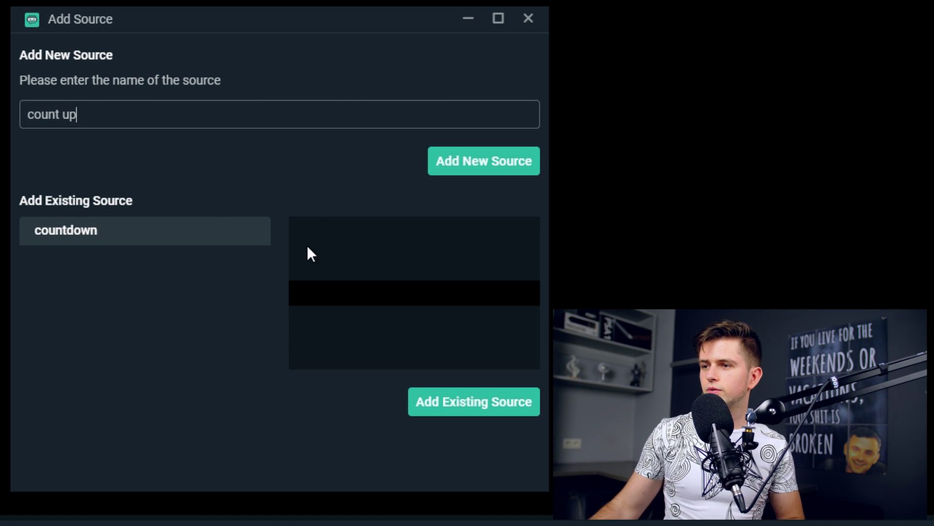
{"action": "left_click", "coordinate": [477, 163]}
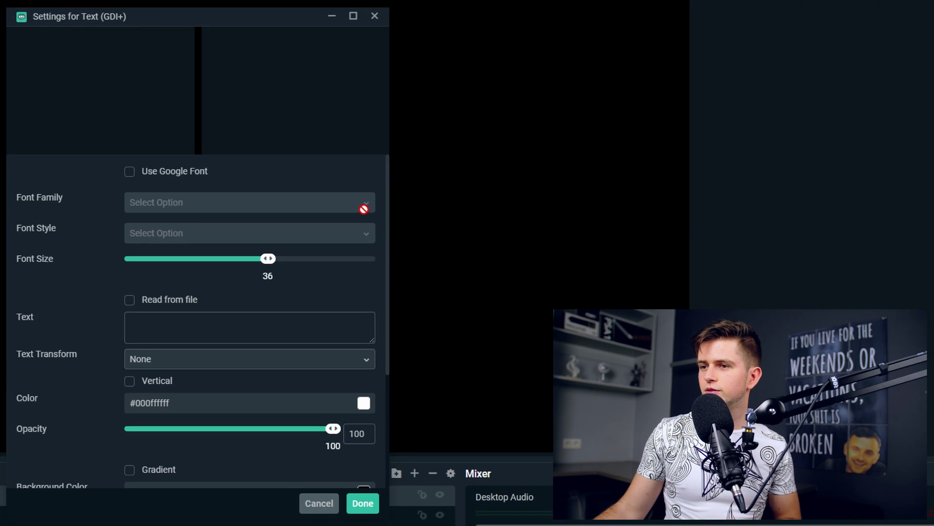
{"action": "left_click", "coordinate": [131, 301]}
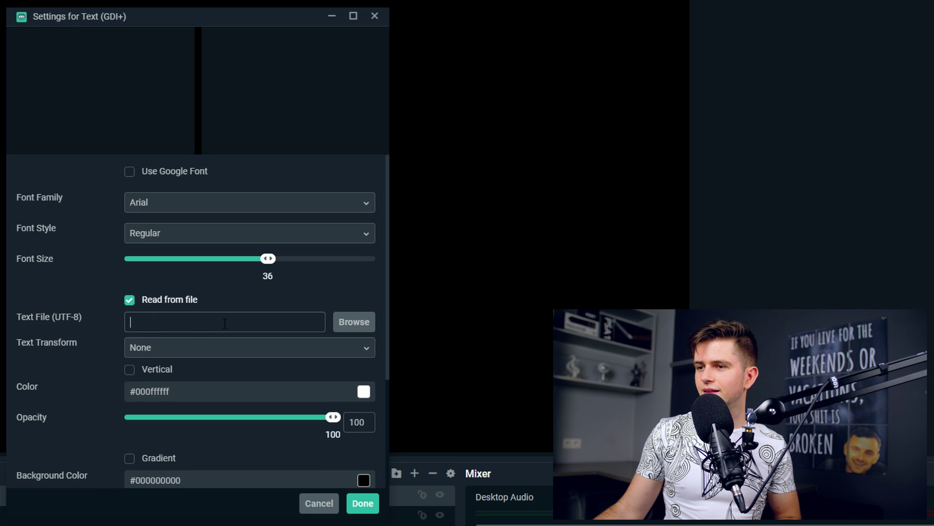
{"action": "key", "text": "ctrl+v"}
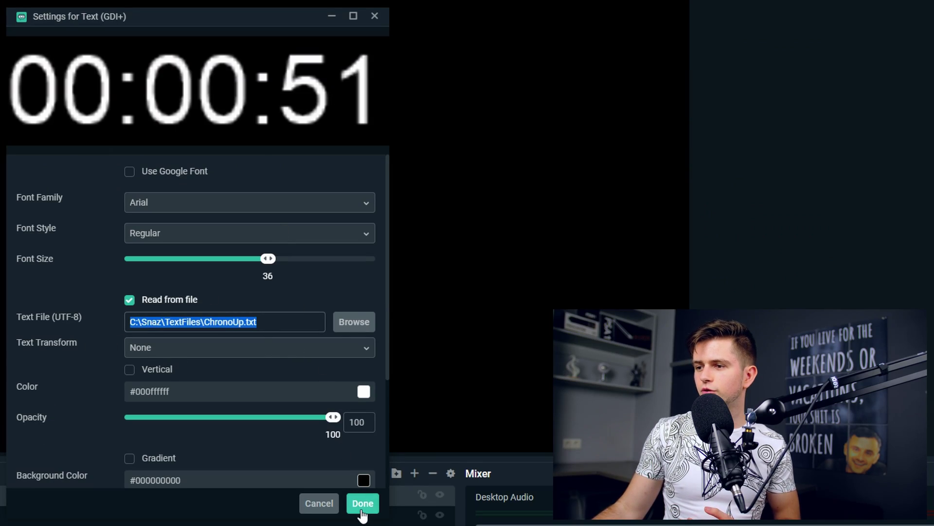
{"action": "left_click", "coordinate": [362, 506]}
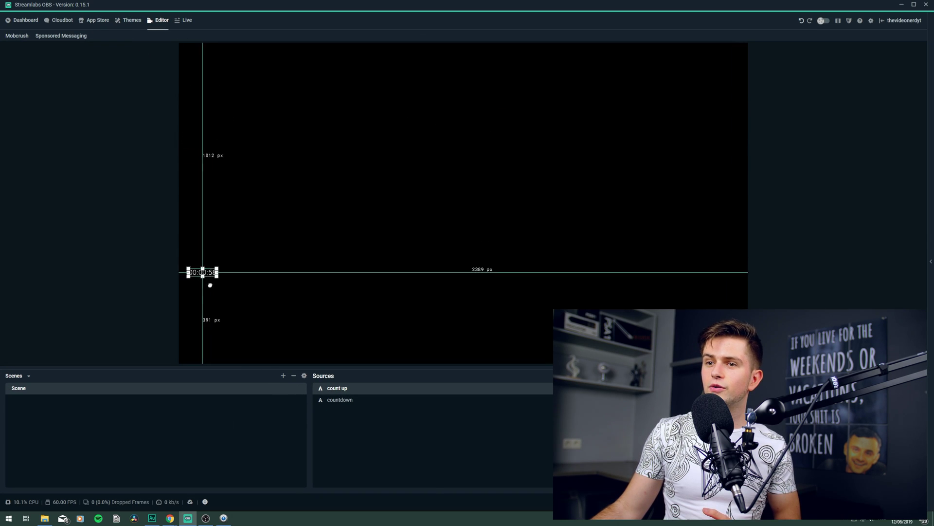
{"action": "left_click_drag", "start_coordinate": [211, 294], "coordinate": [202, 355]}
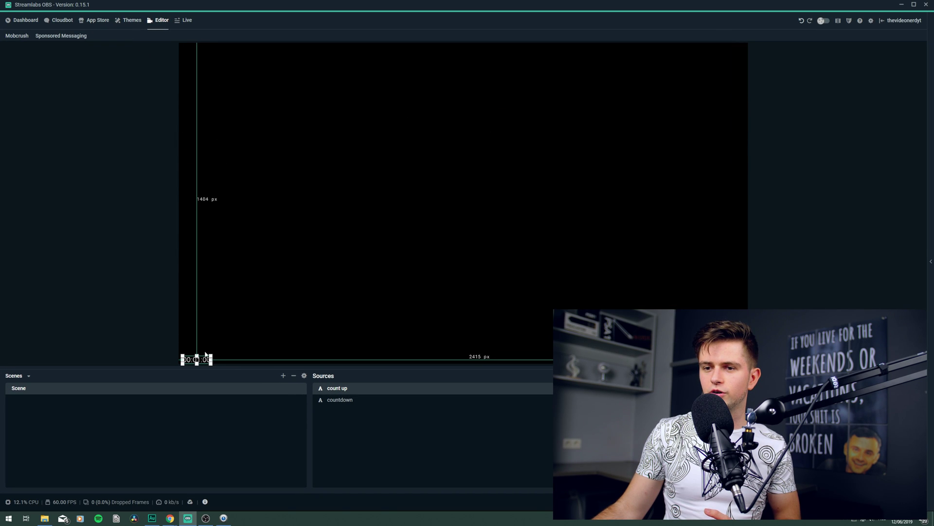
{"action": "left_click", "coordinate": [282, 305]}
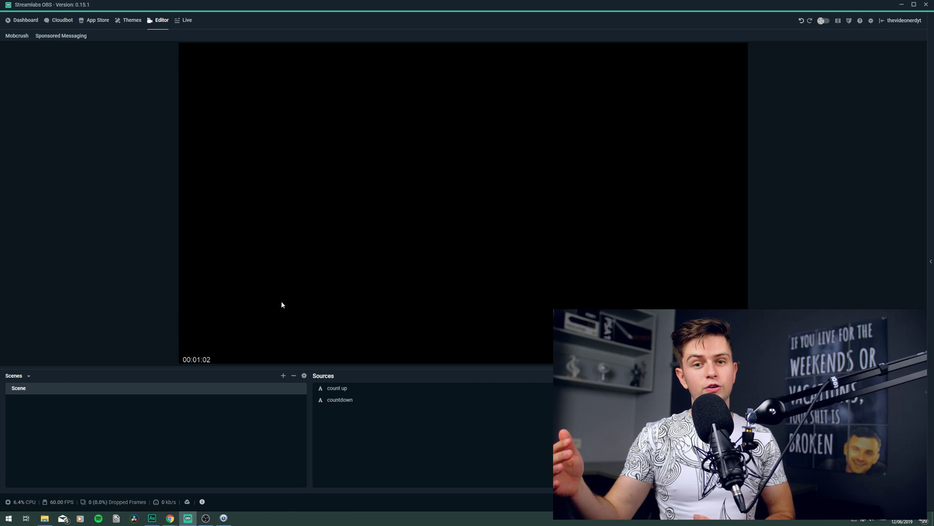